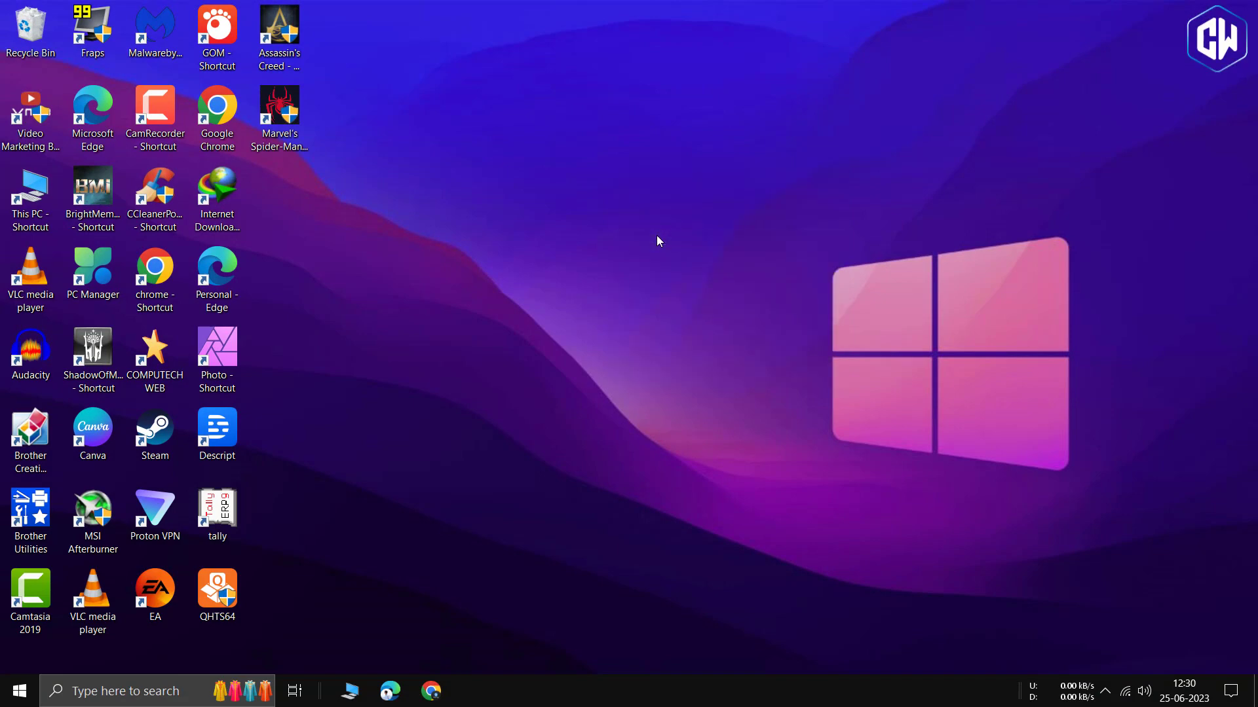
# Step: Run PC Health Check's Windows 11 test, see the Ryzen 3 2200G flagged unsupported, and close the results
pyautogui.click(19, 691)
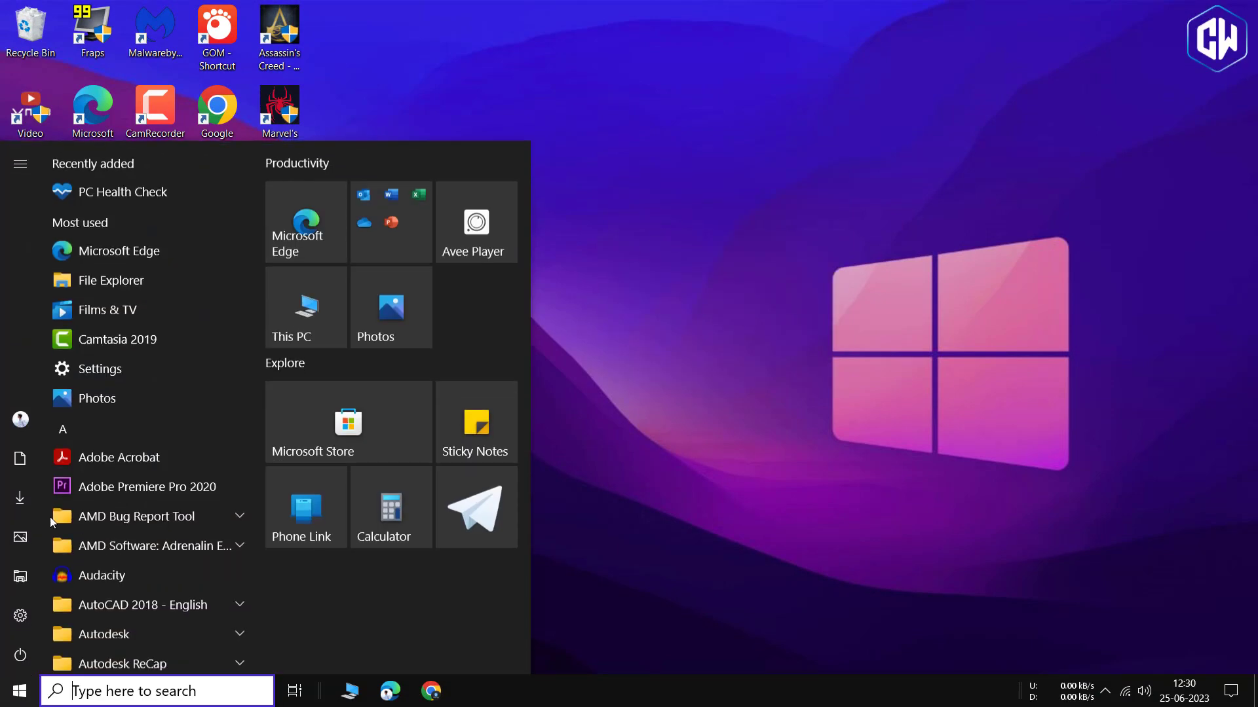
pyautogui.click(72, 202)
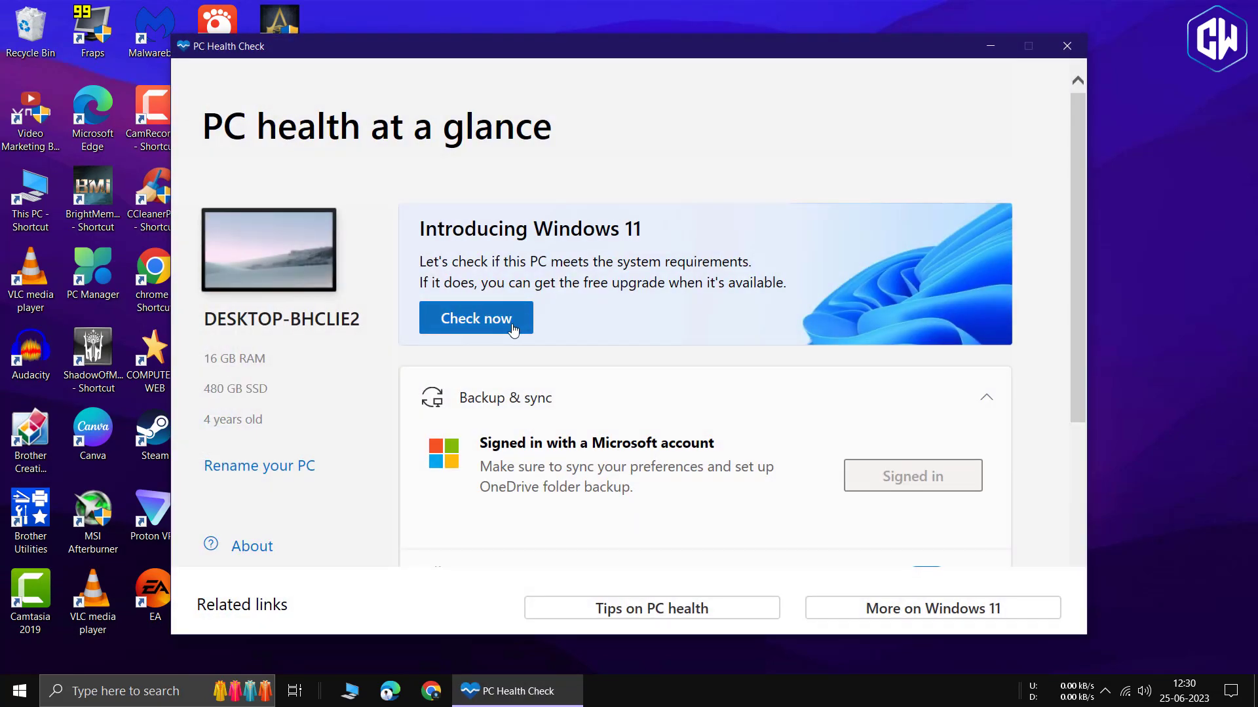
pyautogui.click(496, 329)
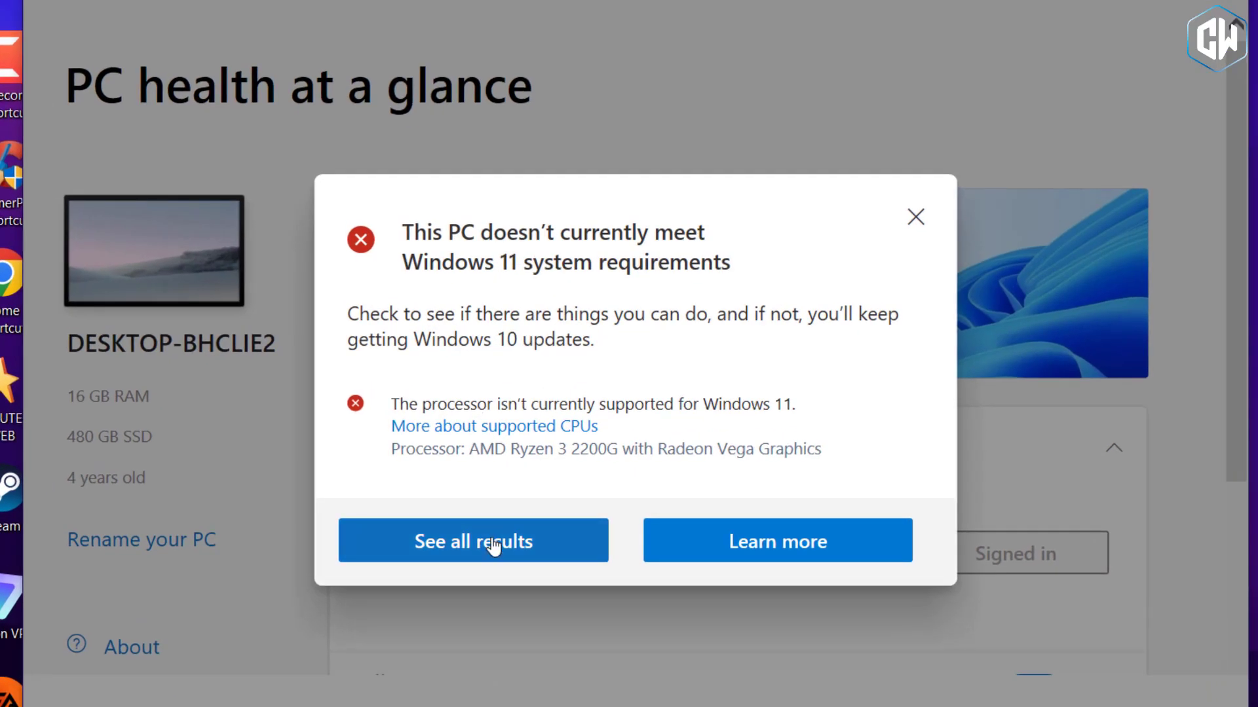
pyautogui.click(490, 540)
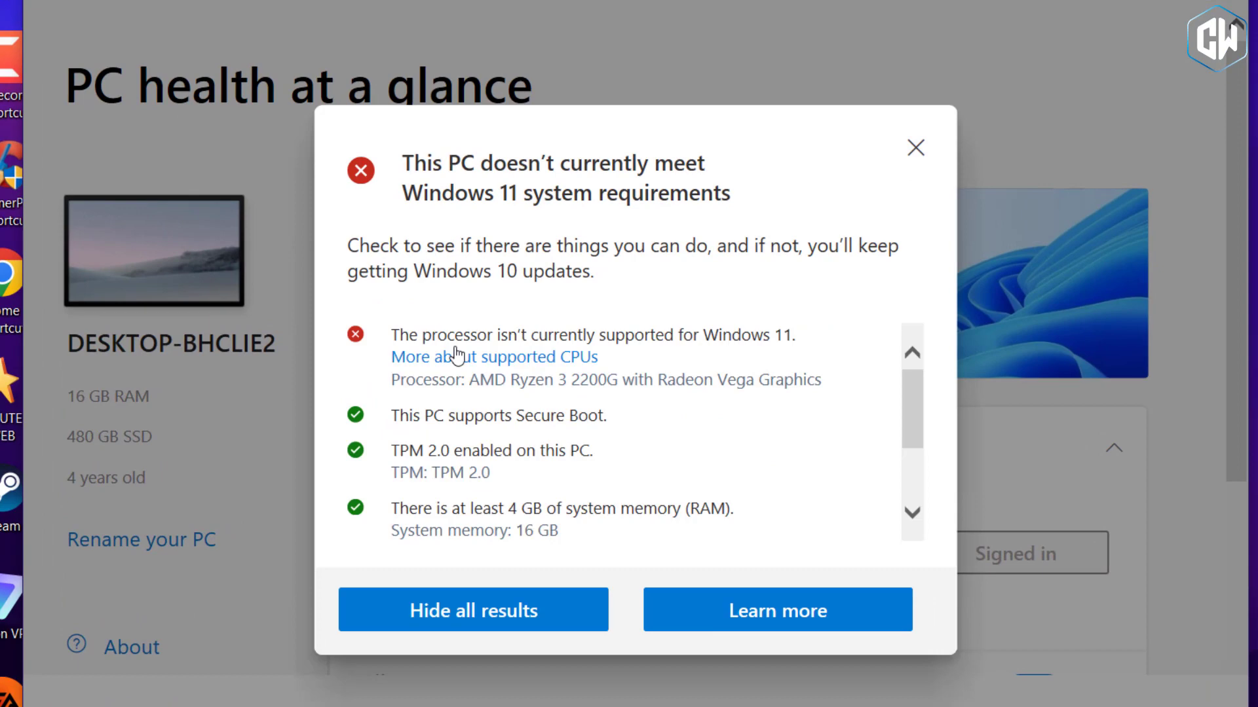
pyautogui.scroll(-3, 550, 413)
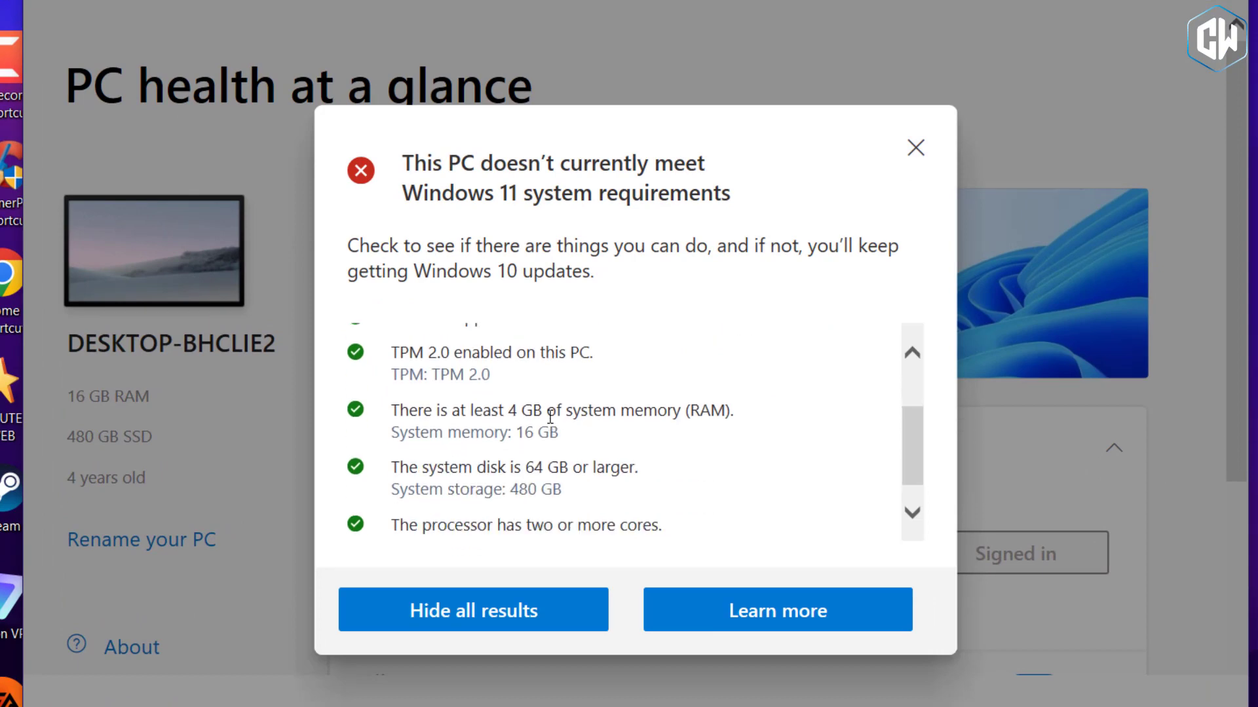
pyautogui.scroll(3, 550, 416)
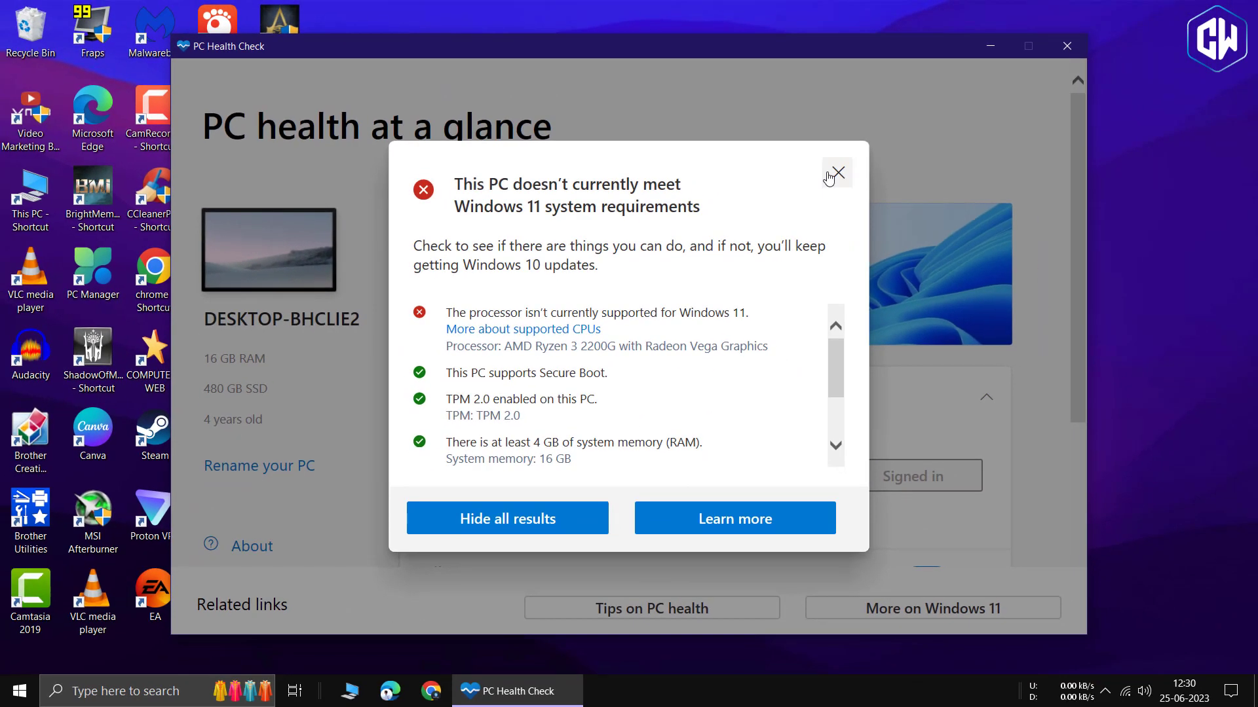
pyautogui.click(912, 149)
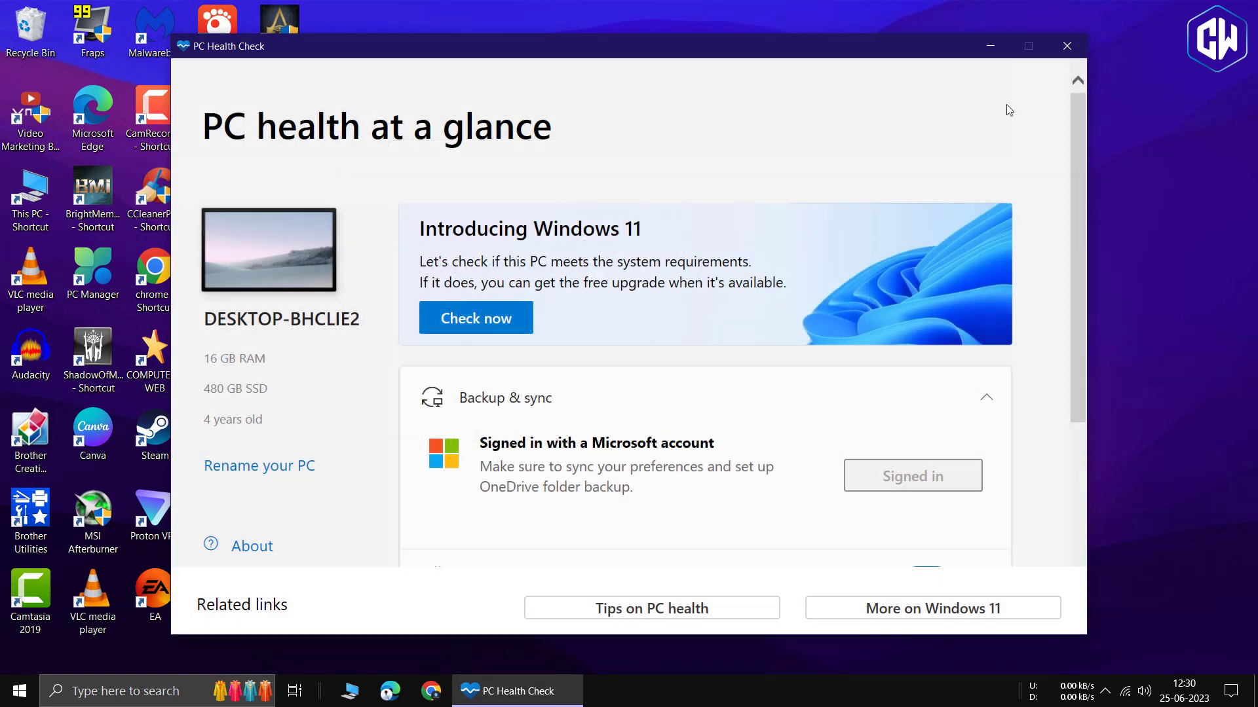
# Step: Close PC Health Check and search 'windows 11 iso' in Chrome to reach Microsoft's Download Windows 11 page
pyautogui.click(1067, 47)
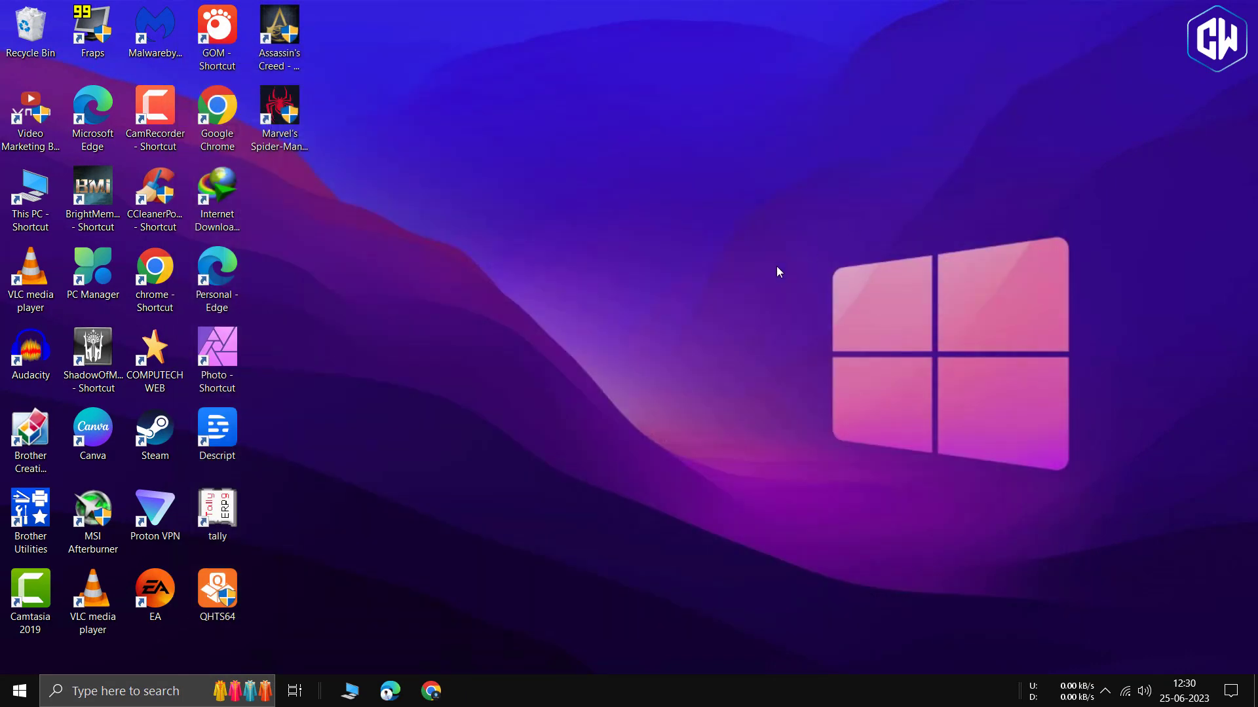
pyautogui.click(431, 691)
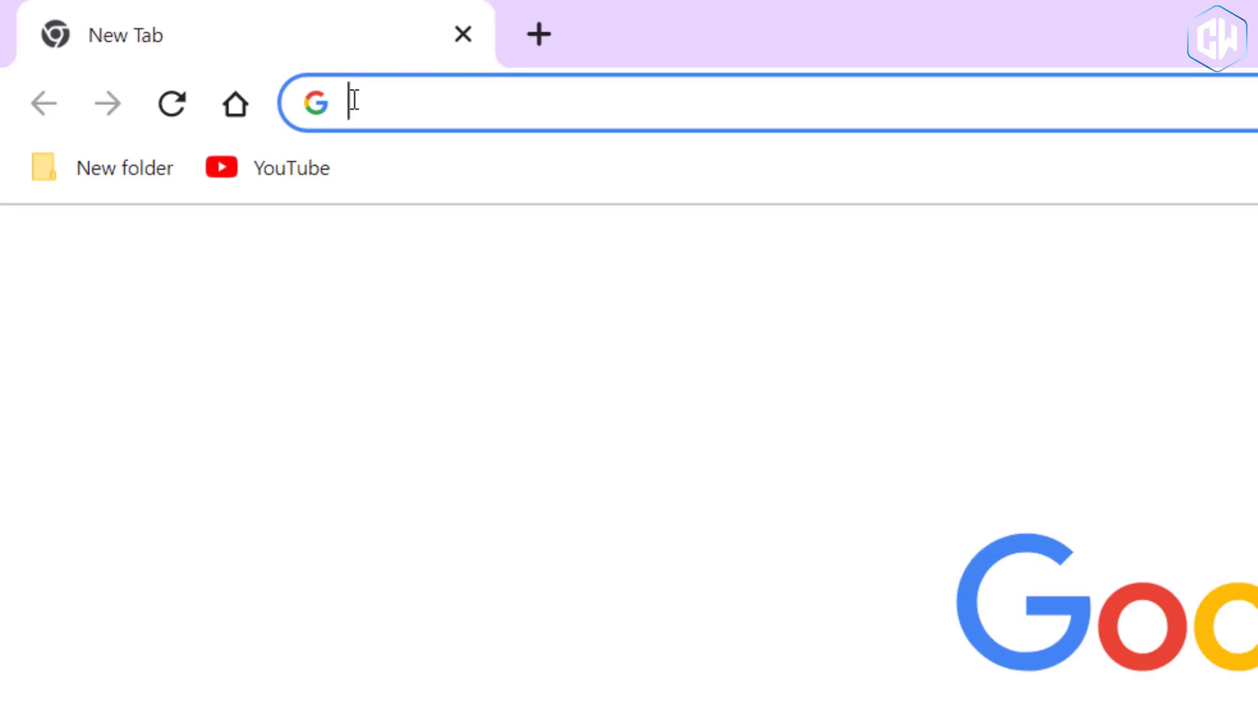
pyautogui.click(354, 100)
pyautogui.click(415, 186)
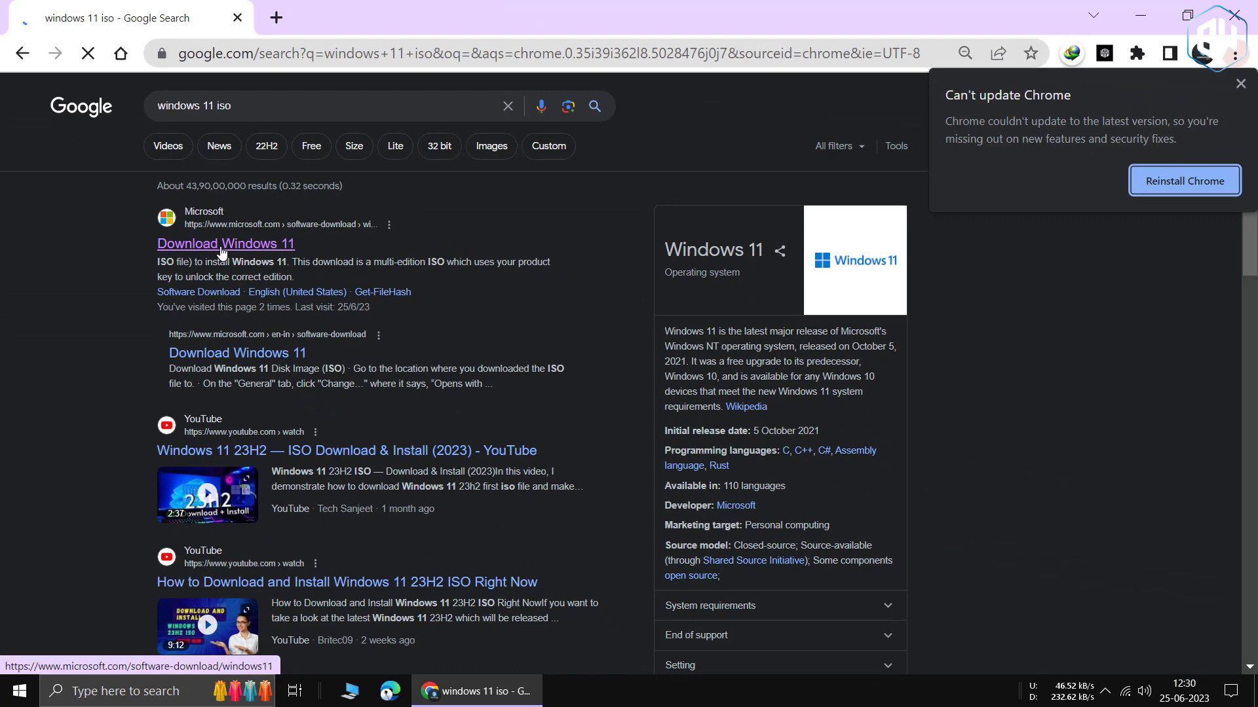
pyautogui.click(222, 252)
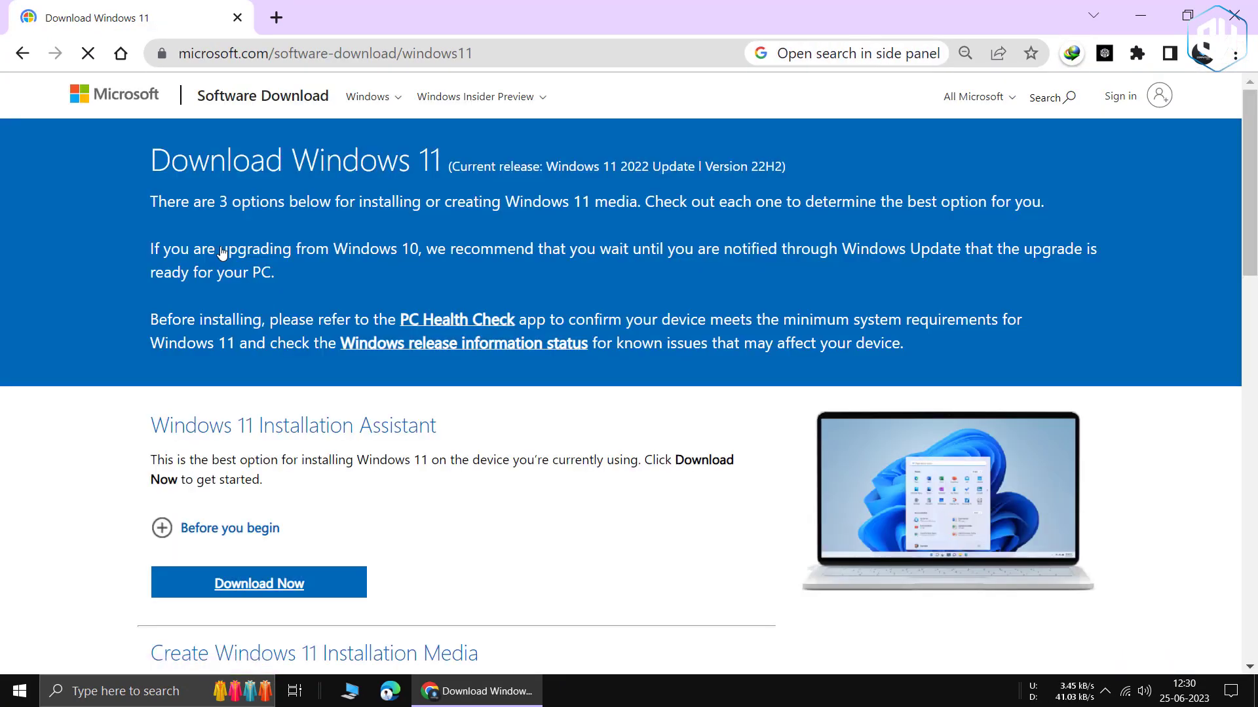
# Step: Request the Windows 11 multi-edition x64 ISO in English (United States)
pyautogui.scroll(-8, 238, 298)
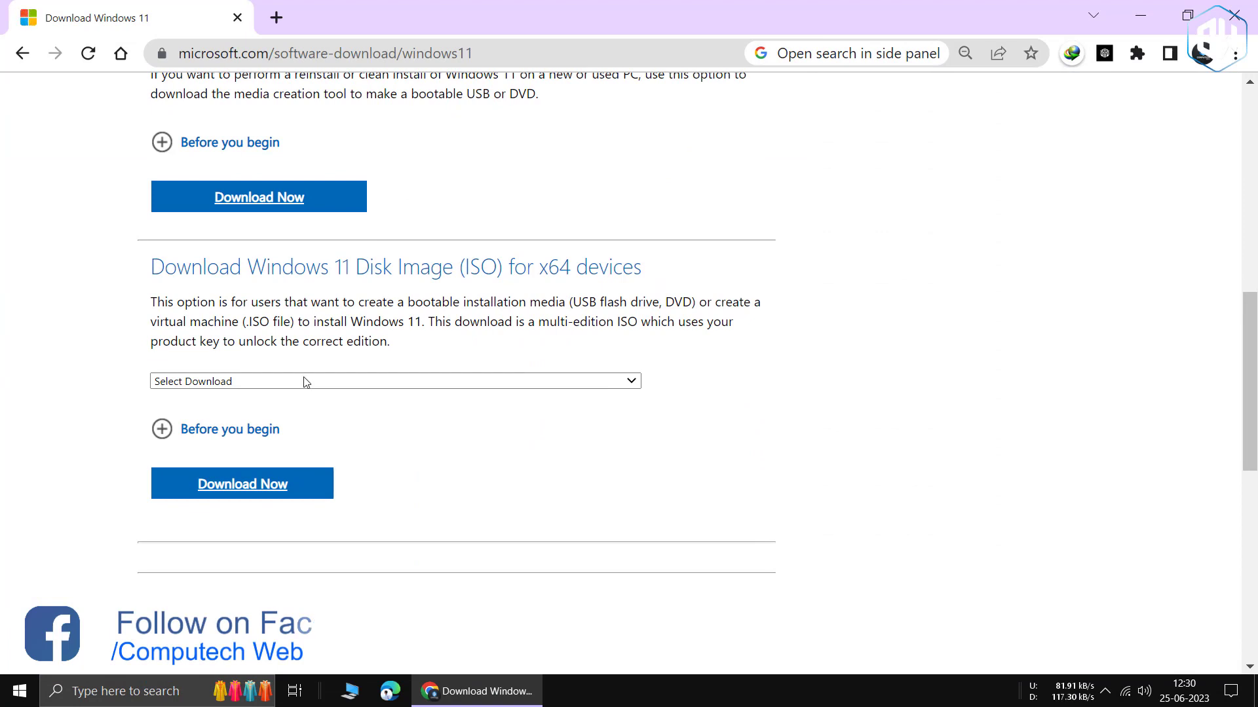
pyautogui.click(303, 382)
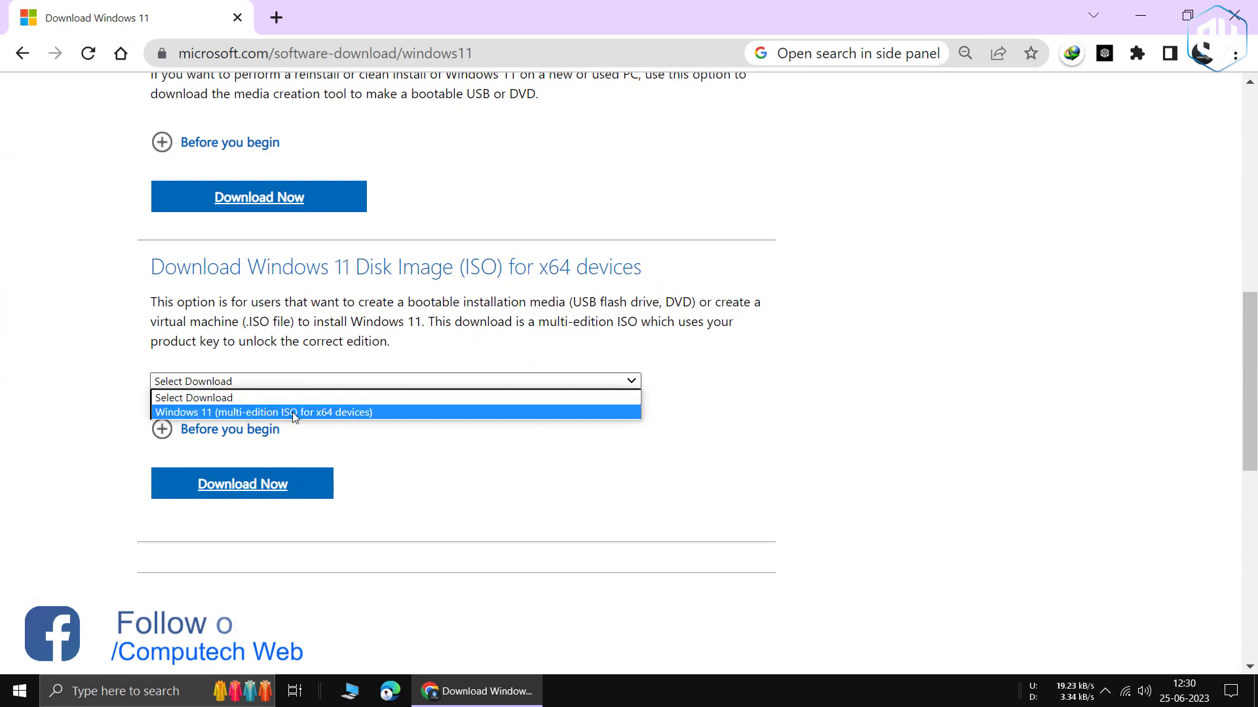
pyautogui.click(292, 411)
pyautogui.click(252, 486)
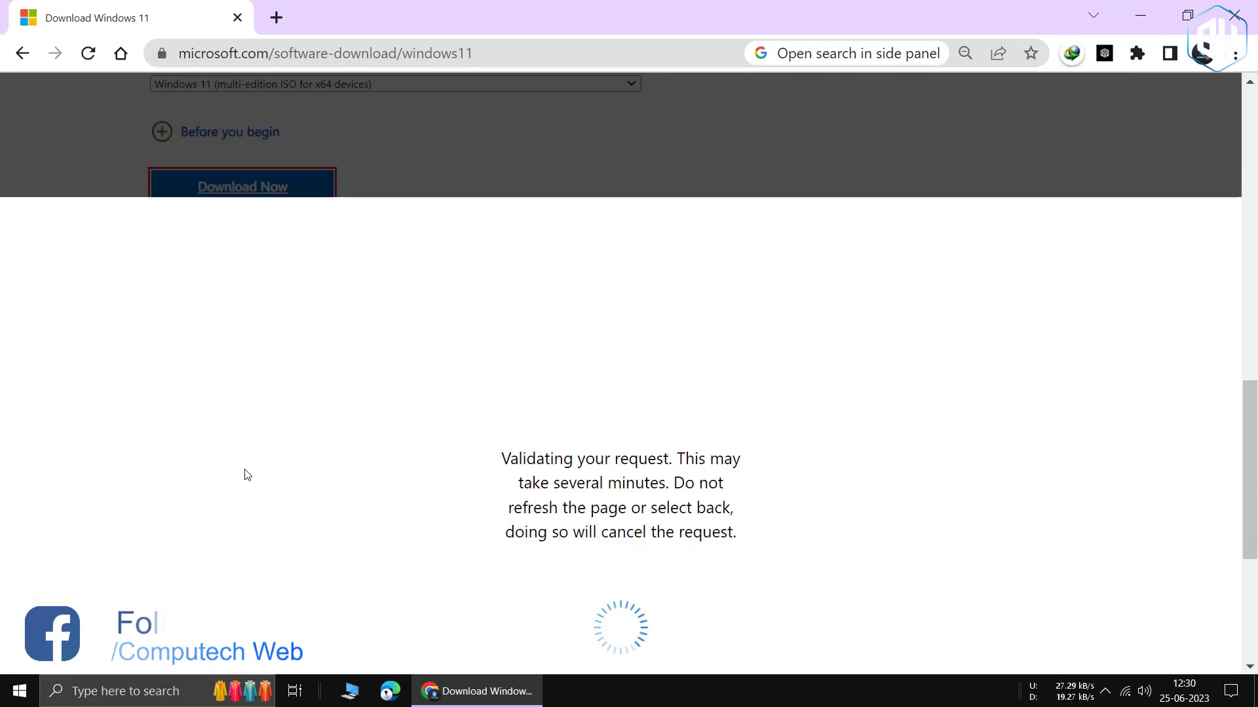
pyautogui.click(198, 378)
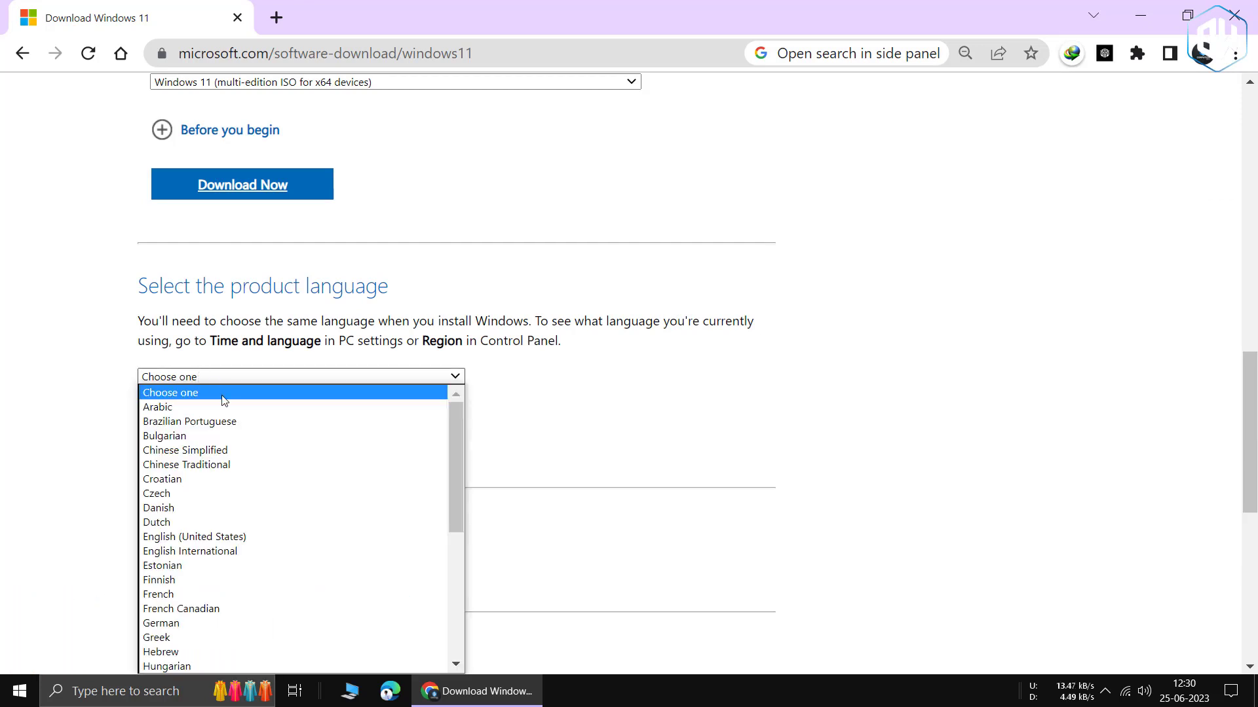
pyautogui.click(202, 537)
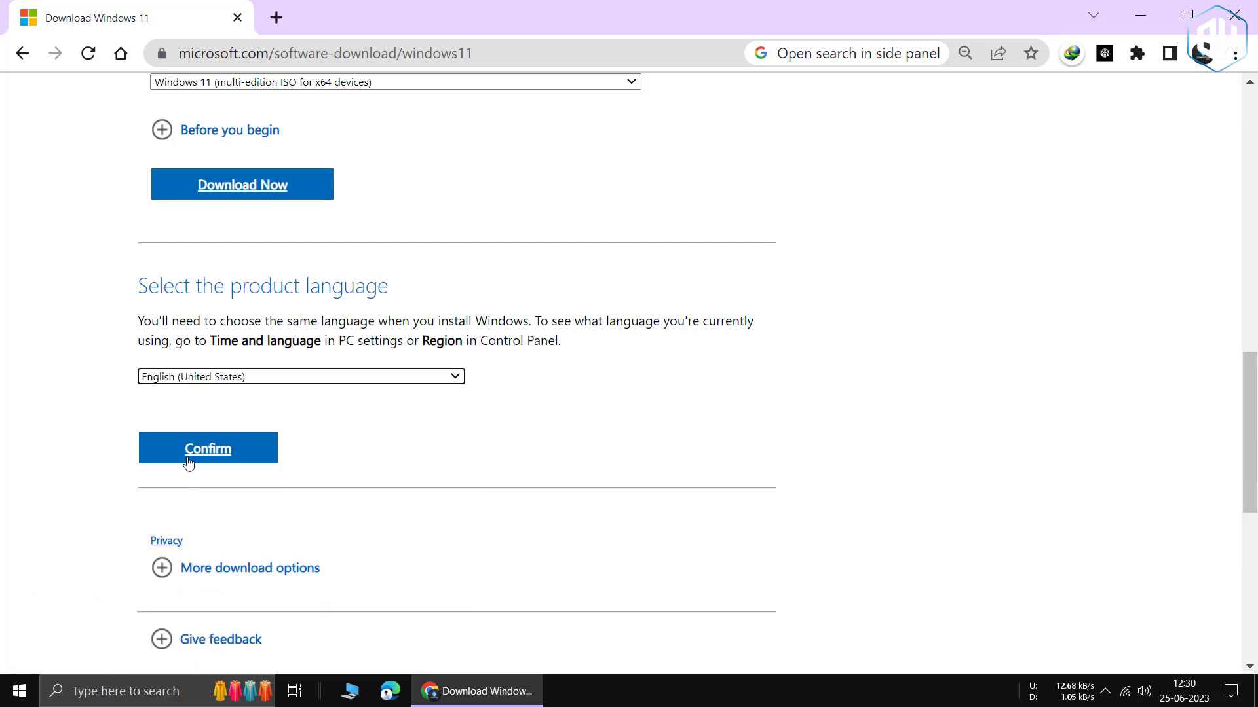
pyautogui.click(185, 453)
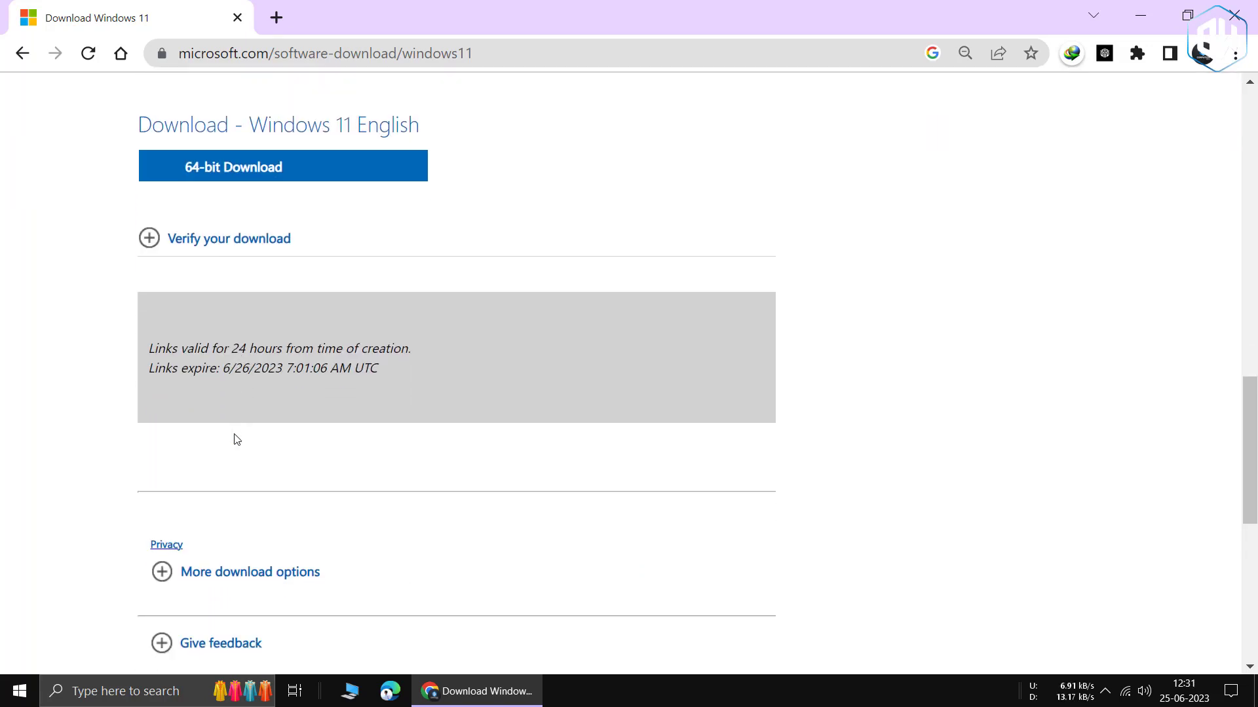
# Step: Download the 64-bit Win11_22H2_English_x64v2.iso with Internet Download Manager into Downloads
pyautogui.rightClick(199, 169)
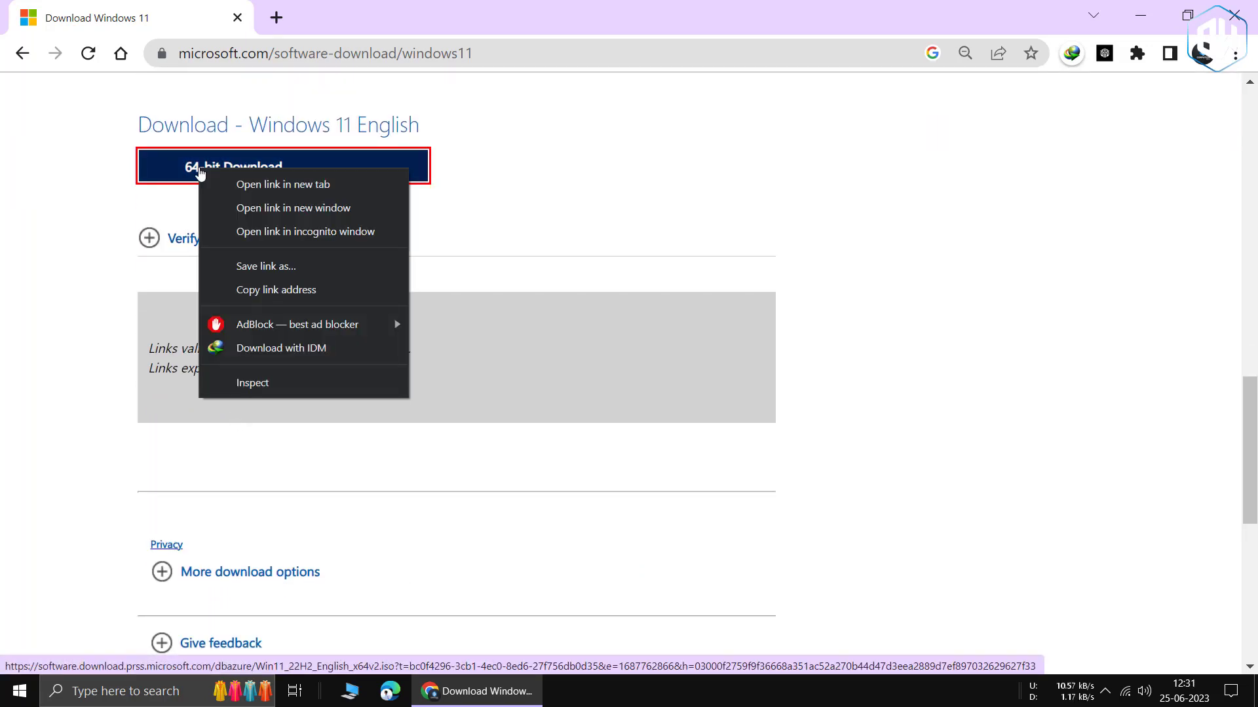
pyautogui.click(254, 351)
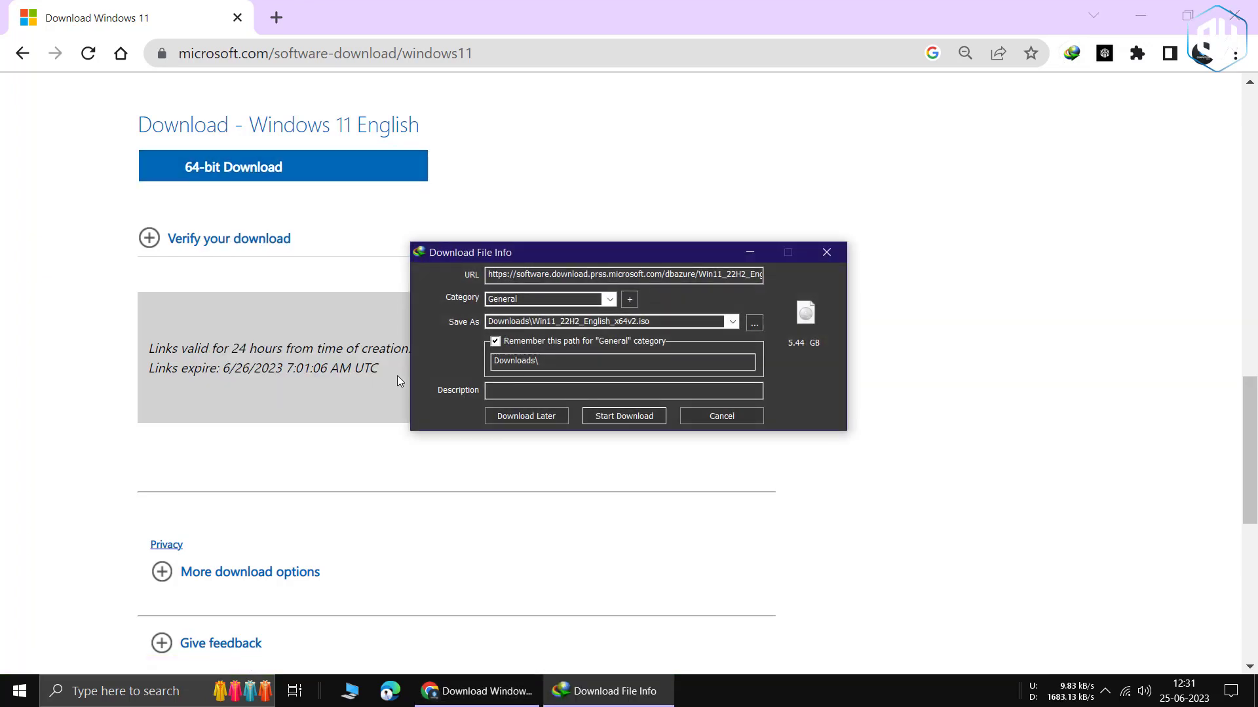
pyautogui.click(600, 416)
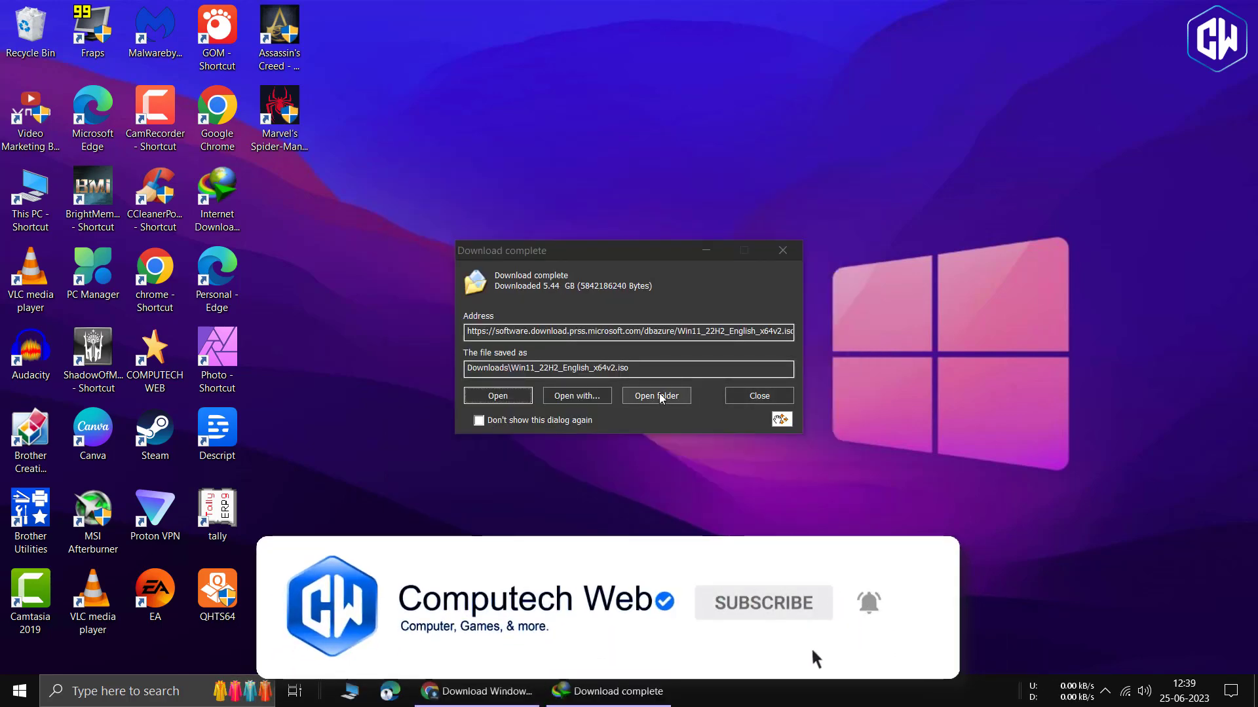
pyautogui.click(660, 394)
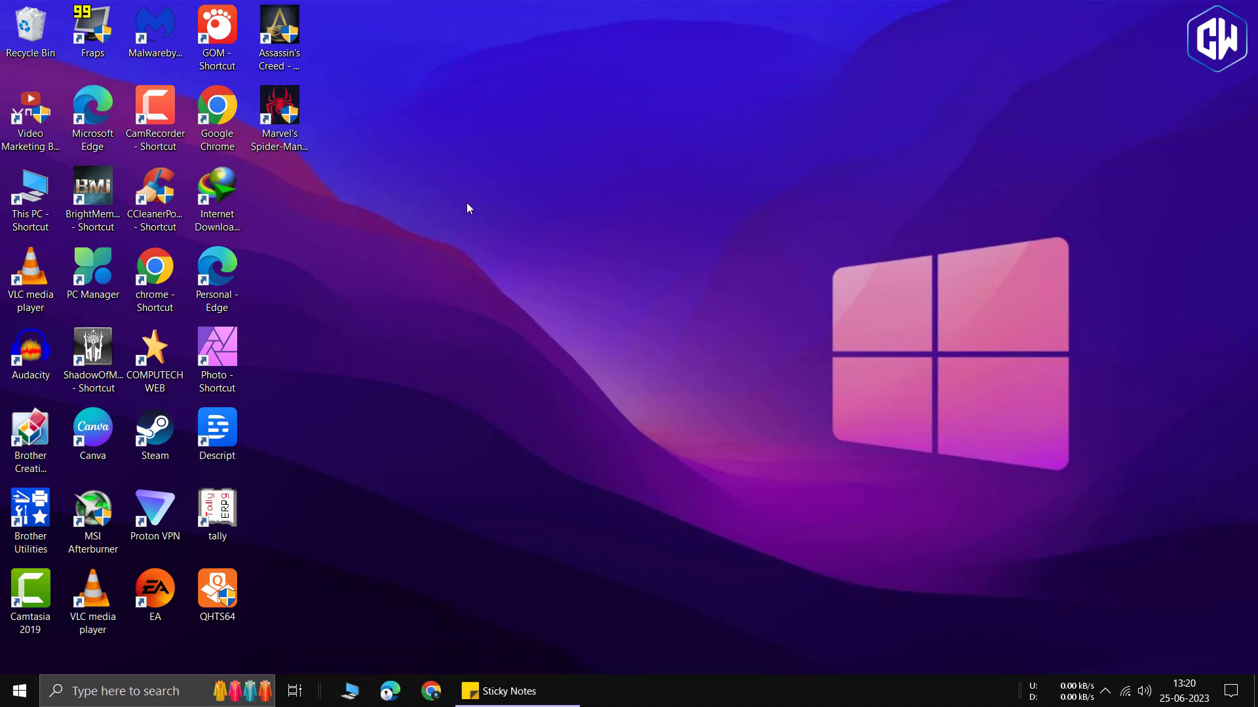
# Step: Find the downloaded Win11_22H2_English_x64v2.iso in the Downloads folder and bring up its actions
pyautogui.rightClick(466, 203)
pyautogui.click(512, 273)
pyautogui.doubleClick(31, 196)
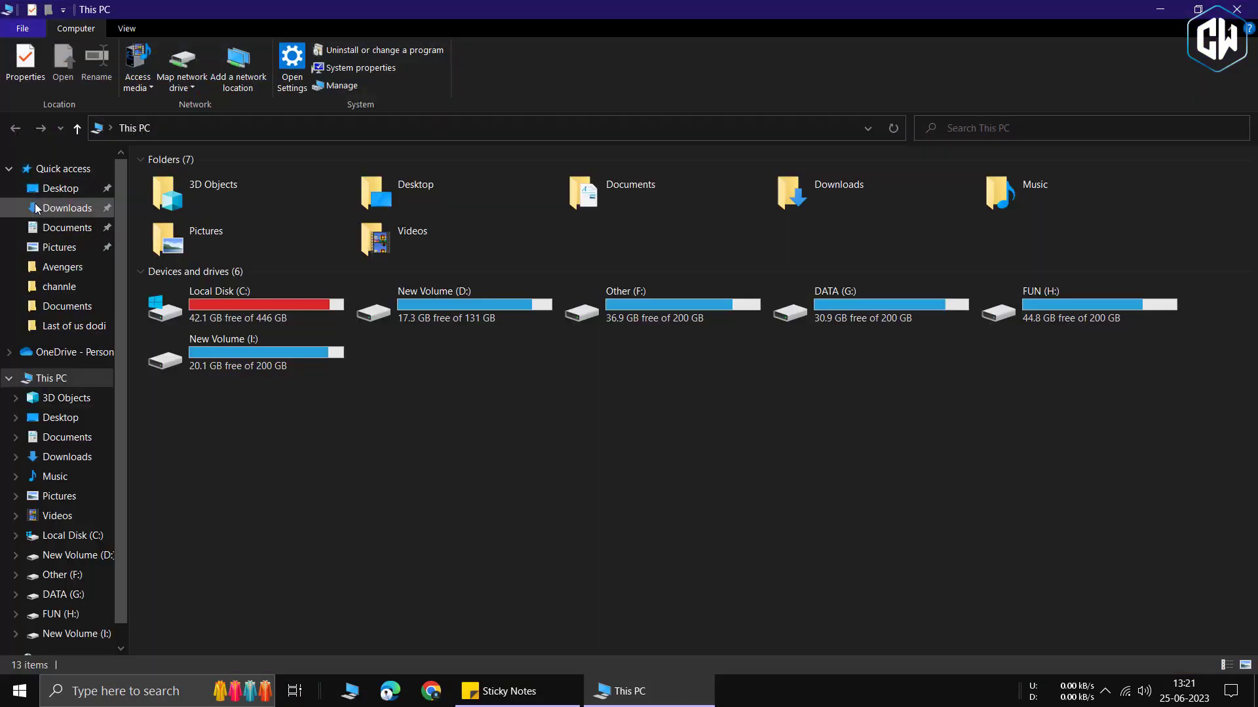
pyautogui.click(39, 207)
pyautogui.rightClick(203, 241)
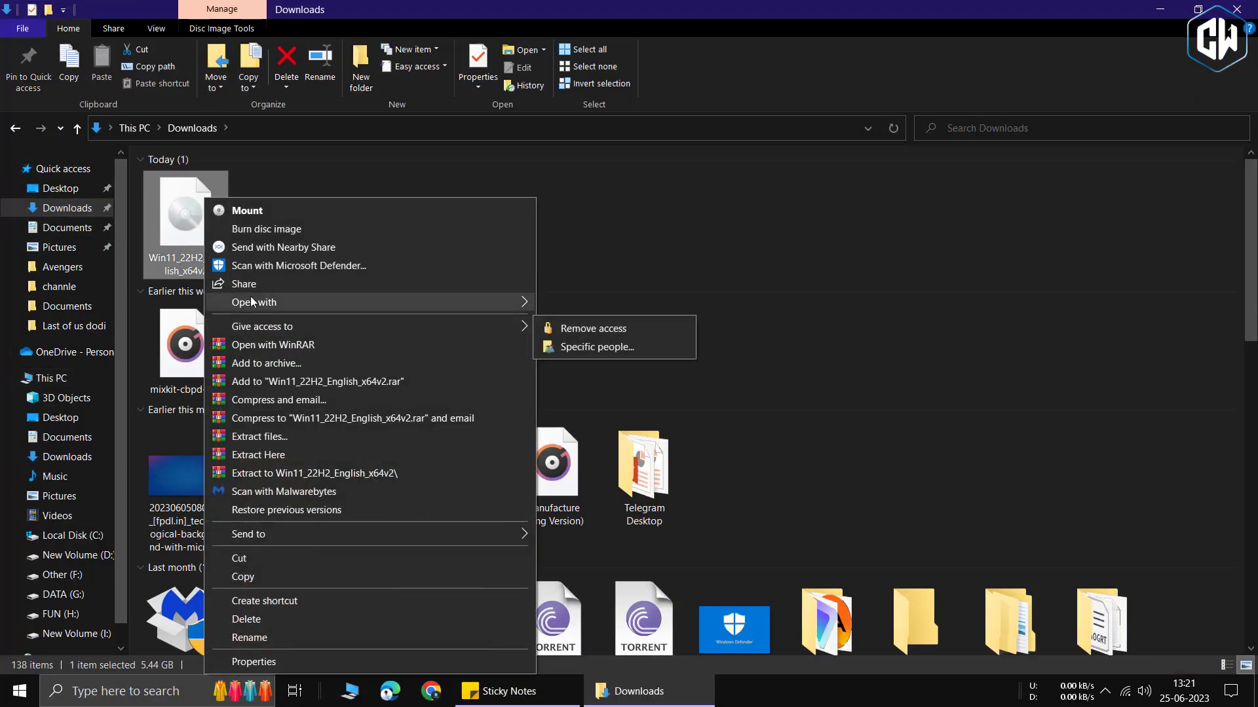
# Step: Open the Windows 11 ISO in WinRAR and maximise its window
pyautogui.moveTo(472, 302)
pyautogui.click(570, 339)
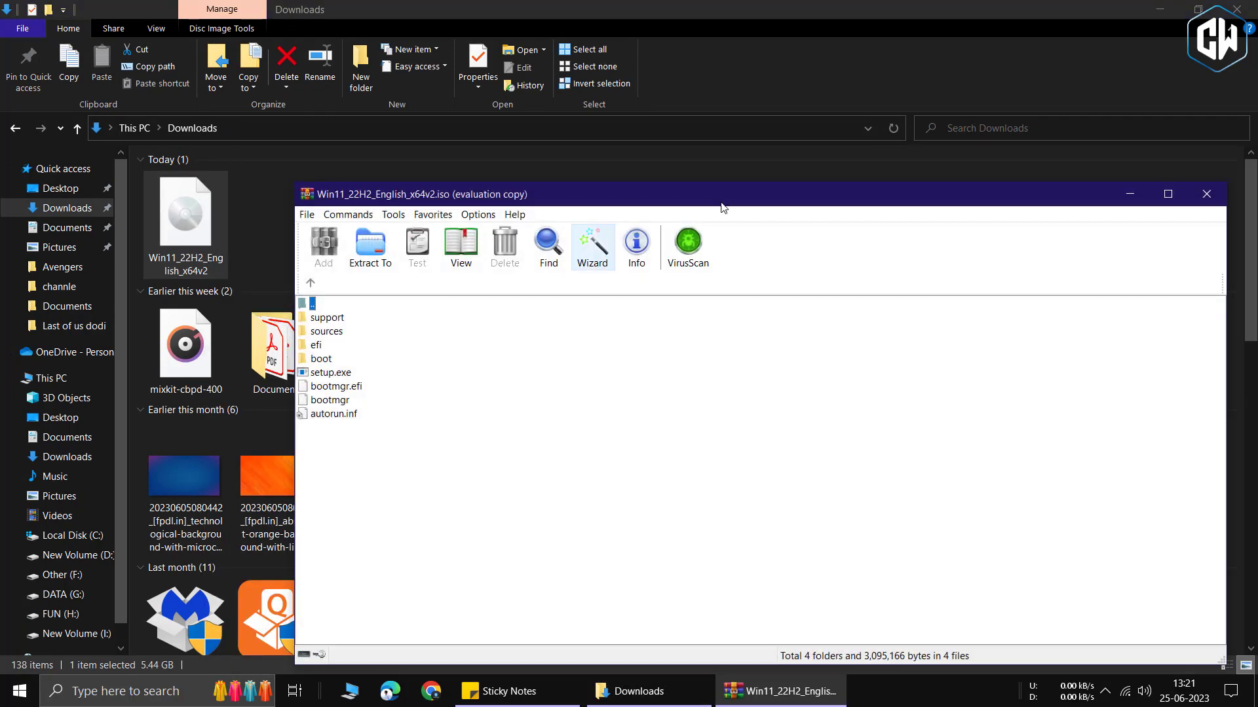
pyautogui.click(880, 435)
pyautogui.doubleClick(445, 197)
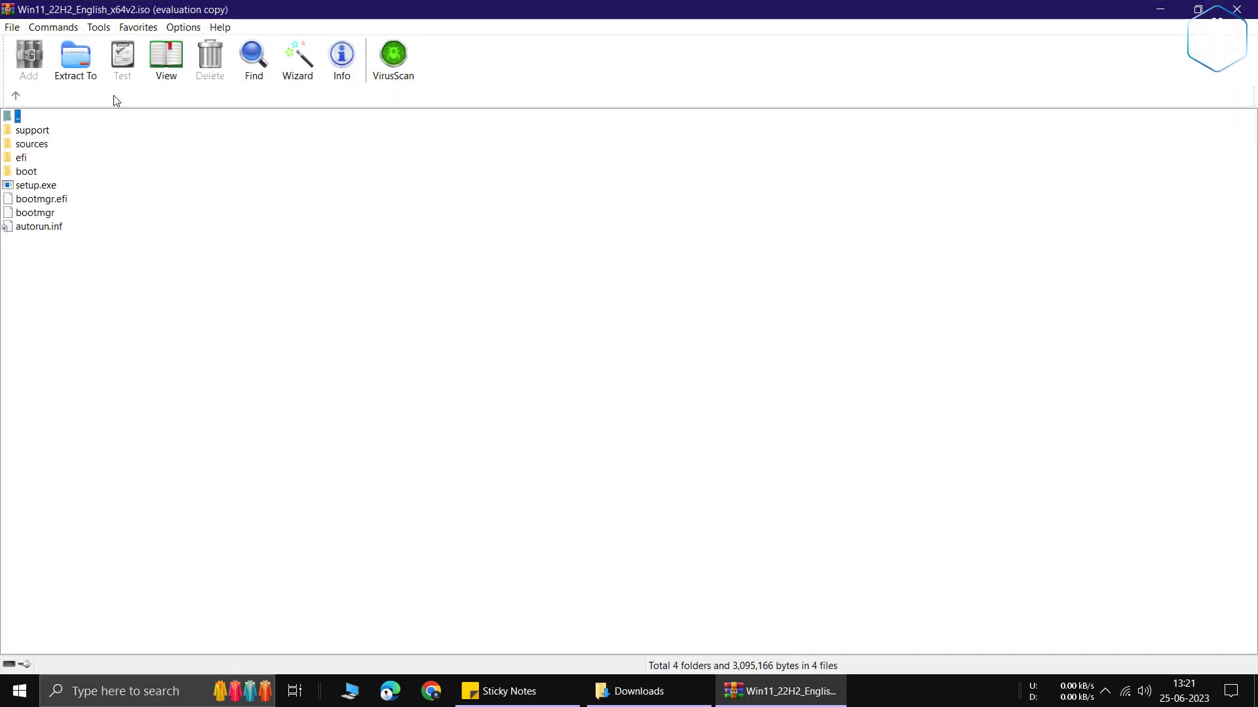
# Step: Extract the ISO's contents into a new Win11_22H2_English_x64v2 folder on FUN (H:)
pyautogui.click(76, 62)
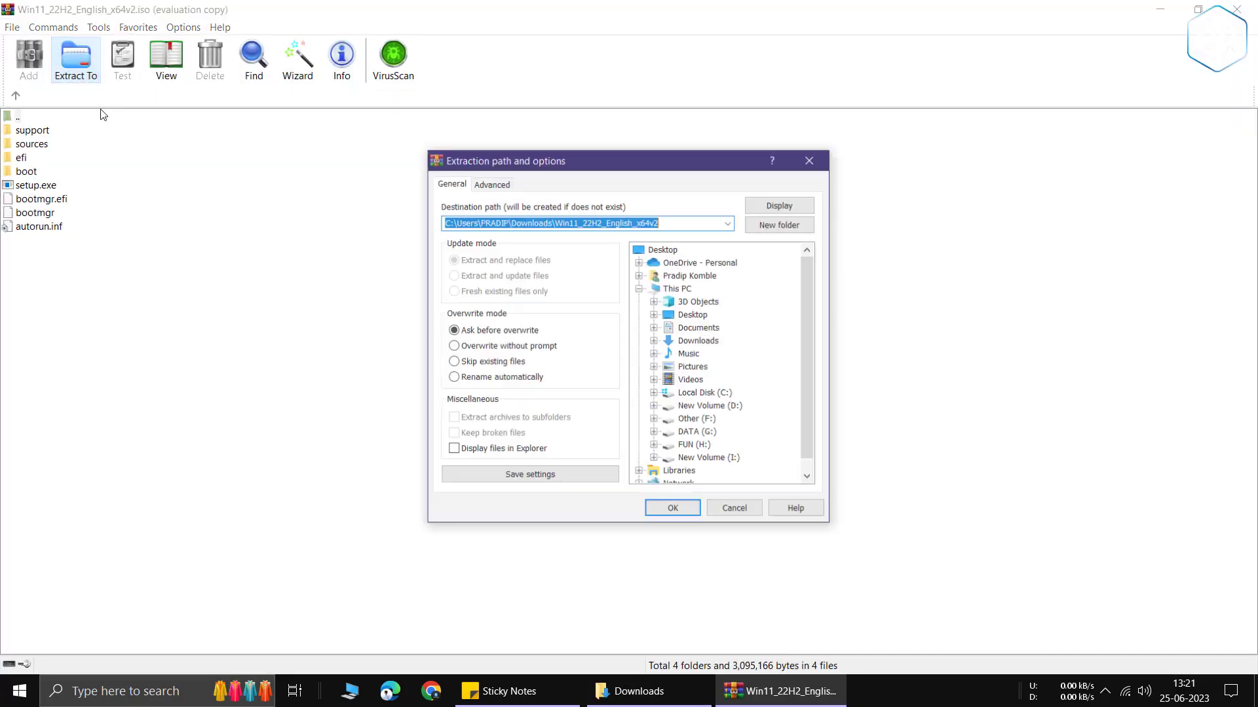
pyautogui.click(705, 448)
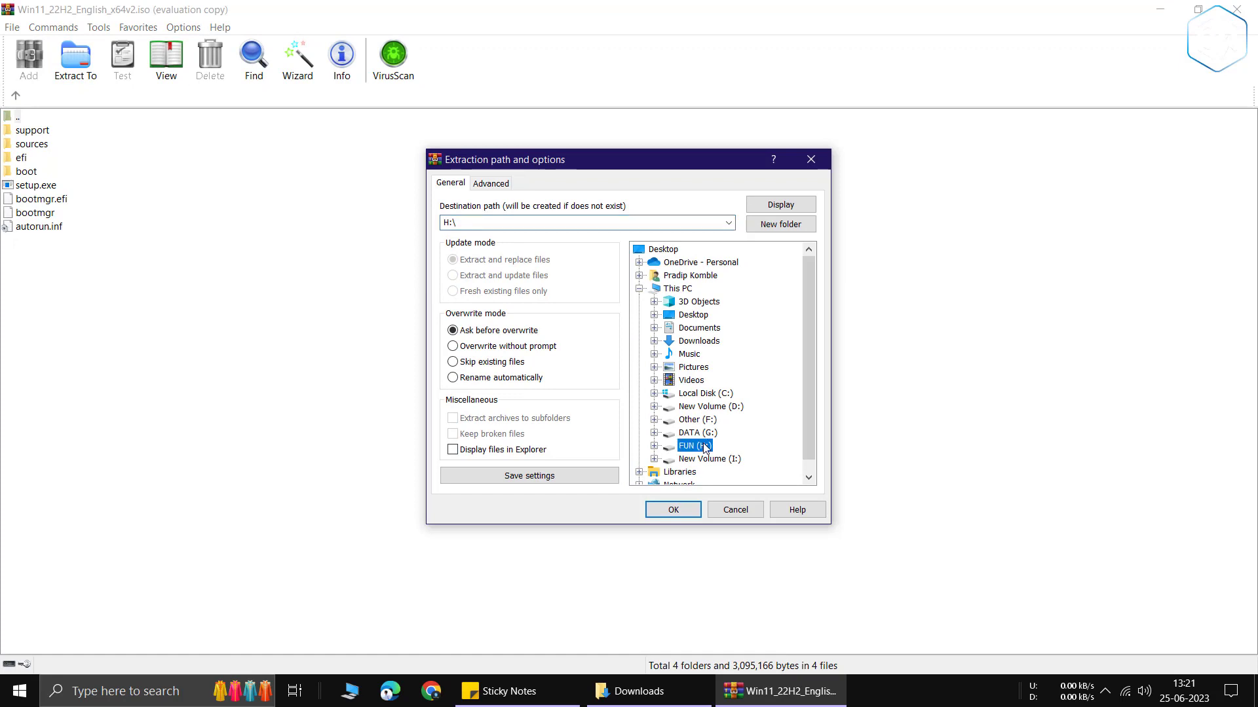
pyautogui.click(775, 229)
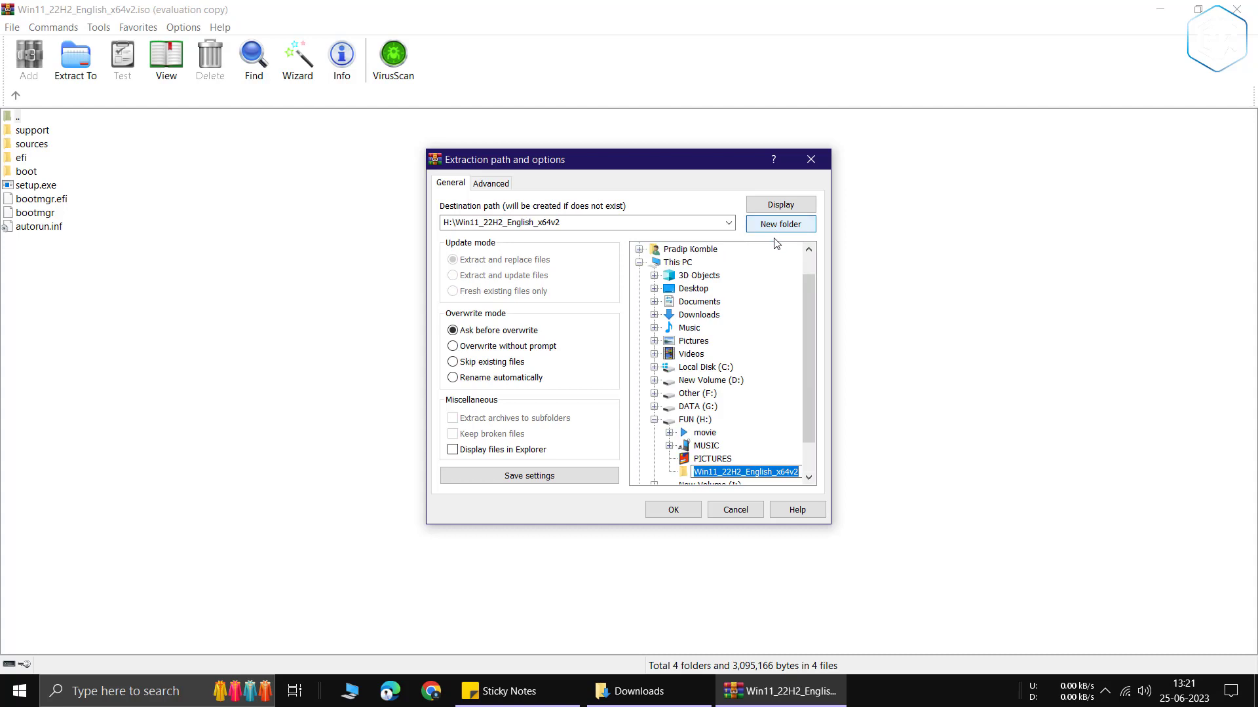
pyautogui.click(674, 510)
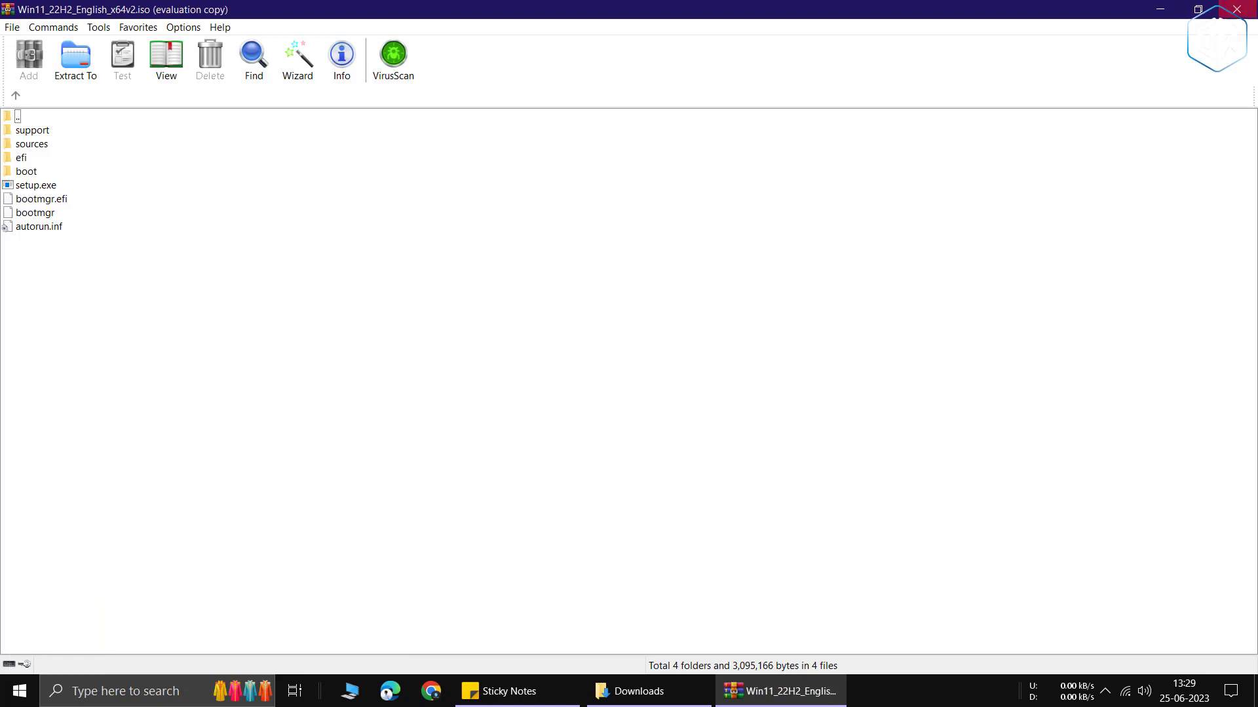
# Step: Close WinRAR and Downloads, then run setup.exe from H:\Win11_22H2_English_x64v2
pyautogui.hotkey('alt', 'F4')
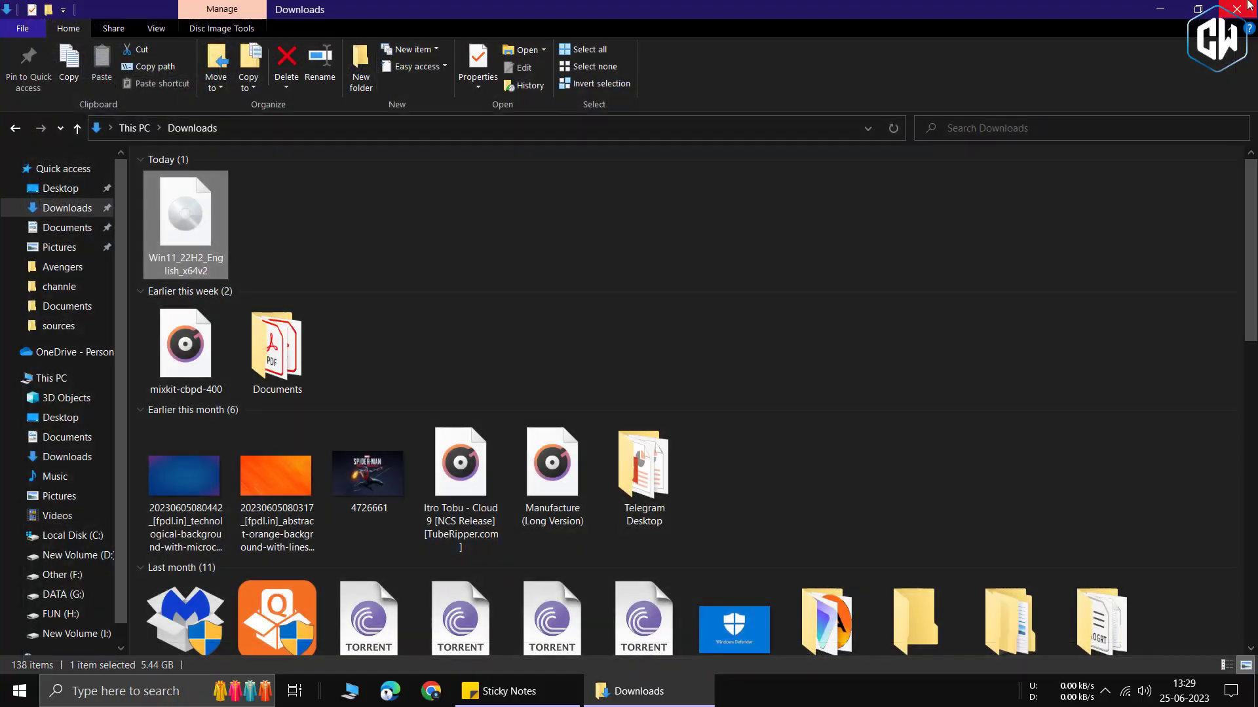
pyautogui.hotkey('alt', 'F4')
pyautogui.rightClick(582, 139)
pyautogui.click(20, 216)
pyautogui.doubleClick(20, 216)
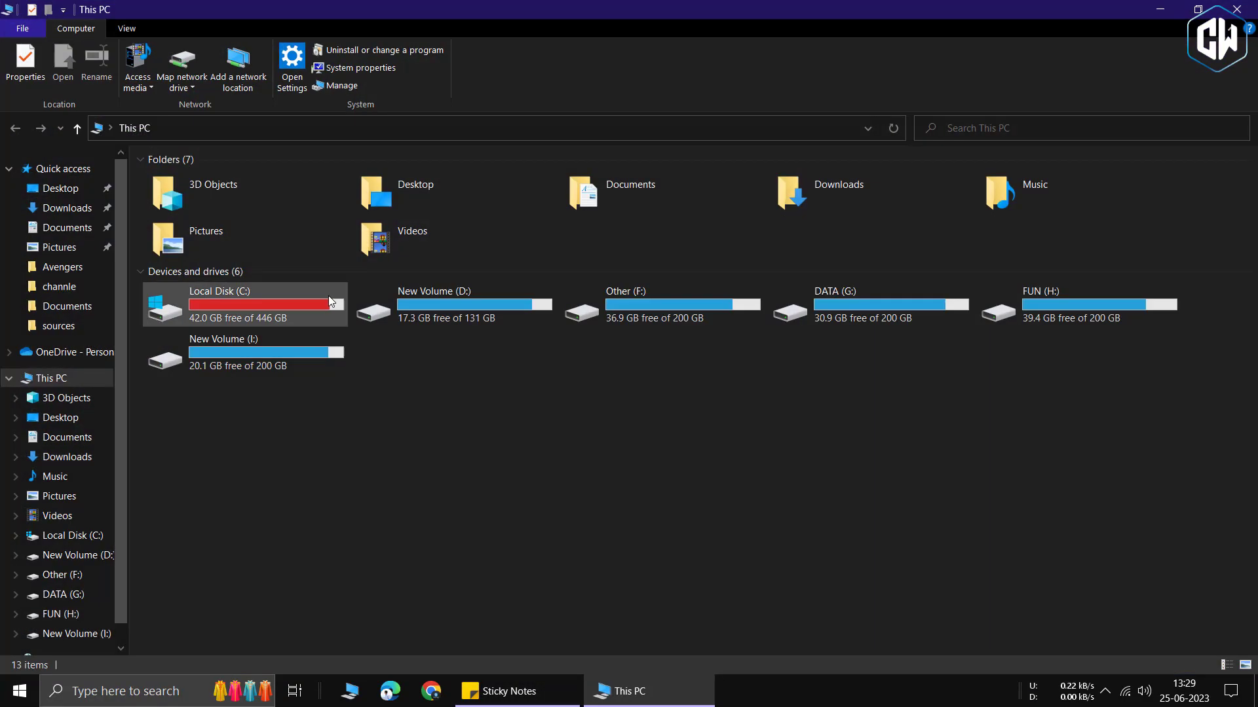
pyautogui.doubleClick(1061, 311)
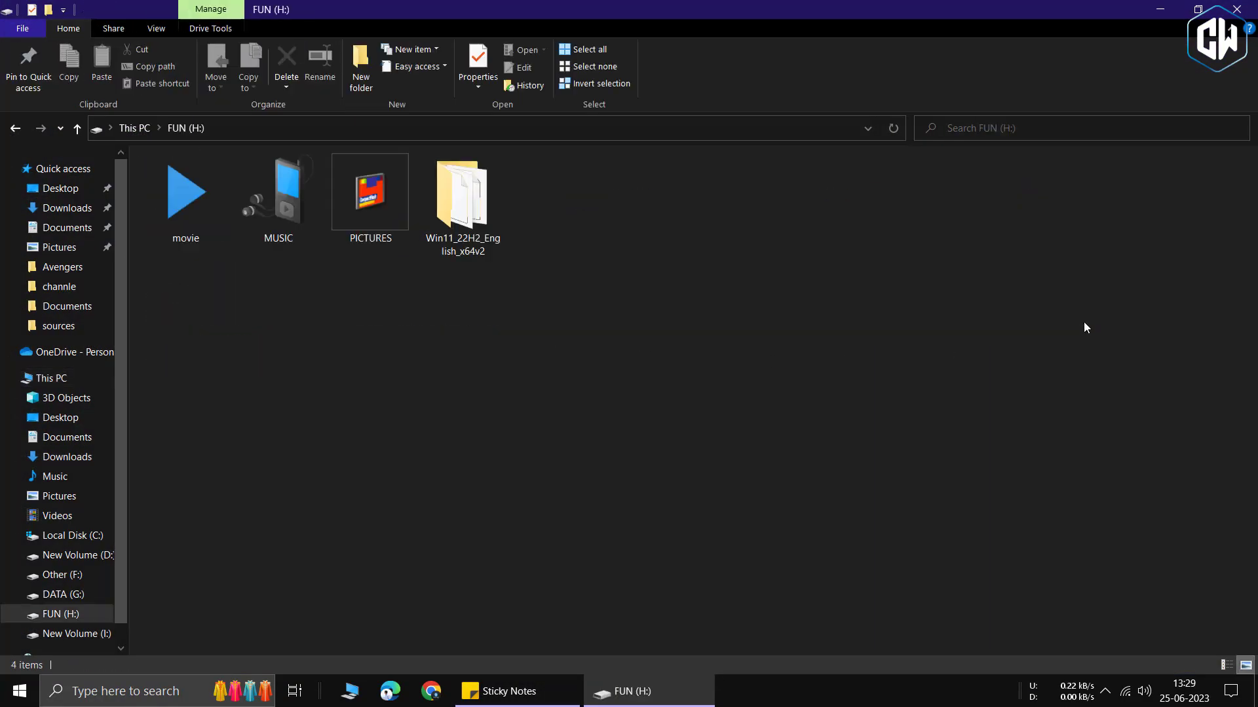
pyautogui.doubleClick(485, 218)
pyautogui.click(178, 308)
pyautogui.doubleClick(178, 308)
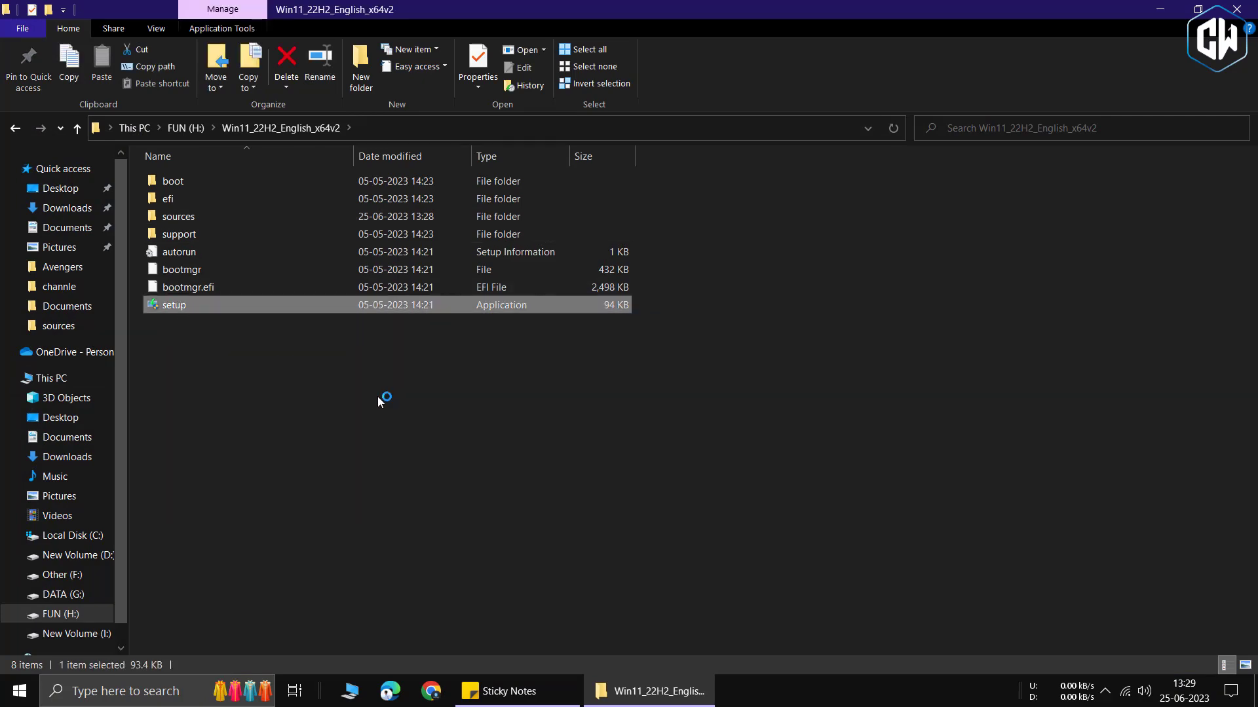
# Step: Skip Setup's update download, let it flag the processor as unsupported, then cancel Setup
pyautogui.click(734, 681)
pyautogui.click(735, 682)
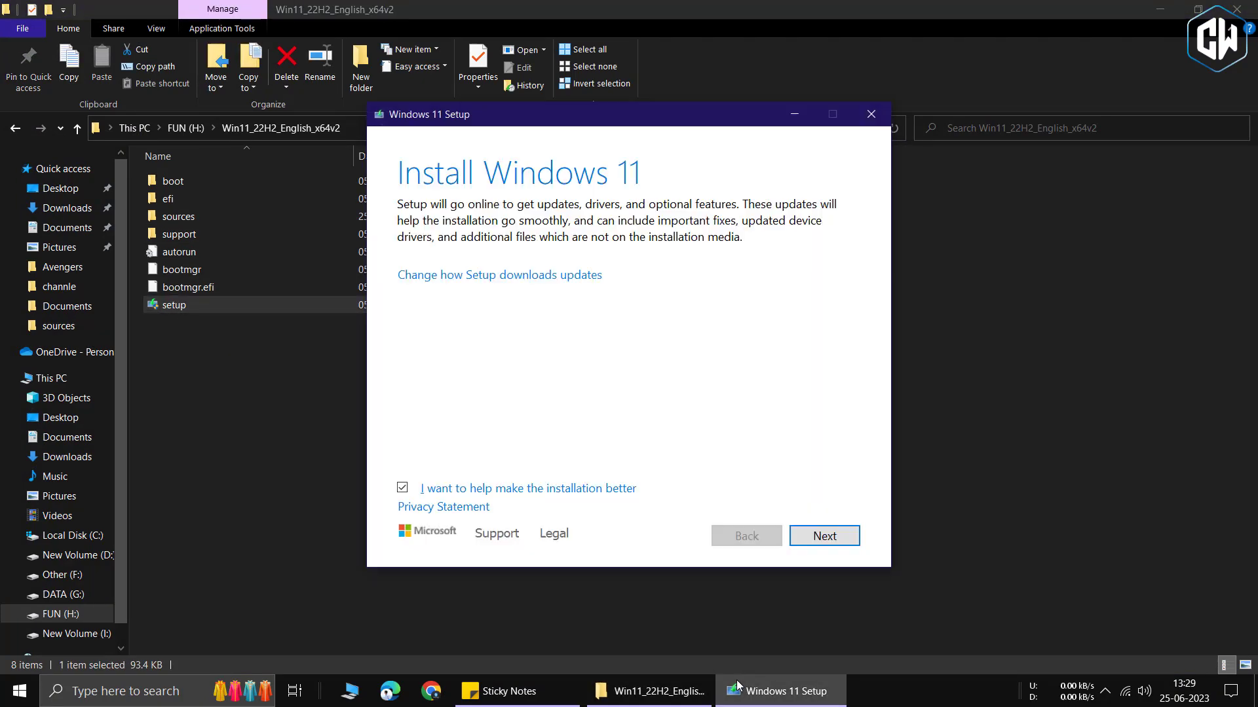
pyautogui.click(464, 276)
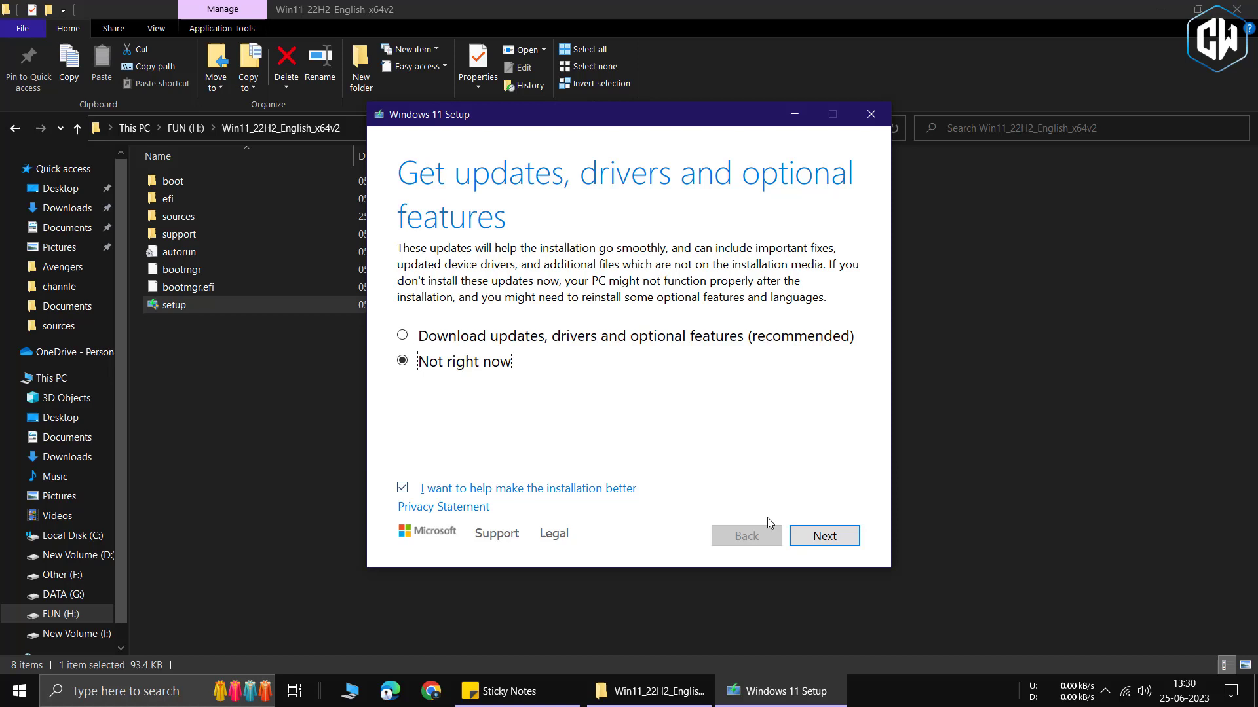
pyautogui.click(818, 536)
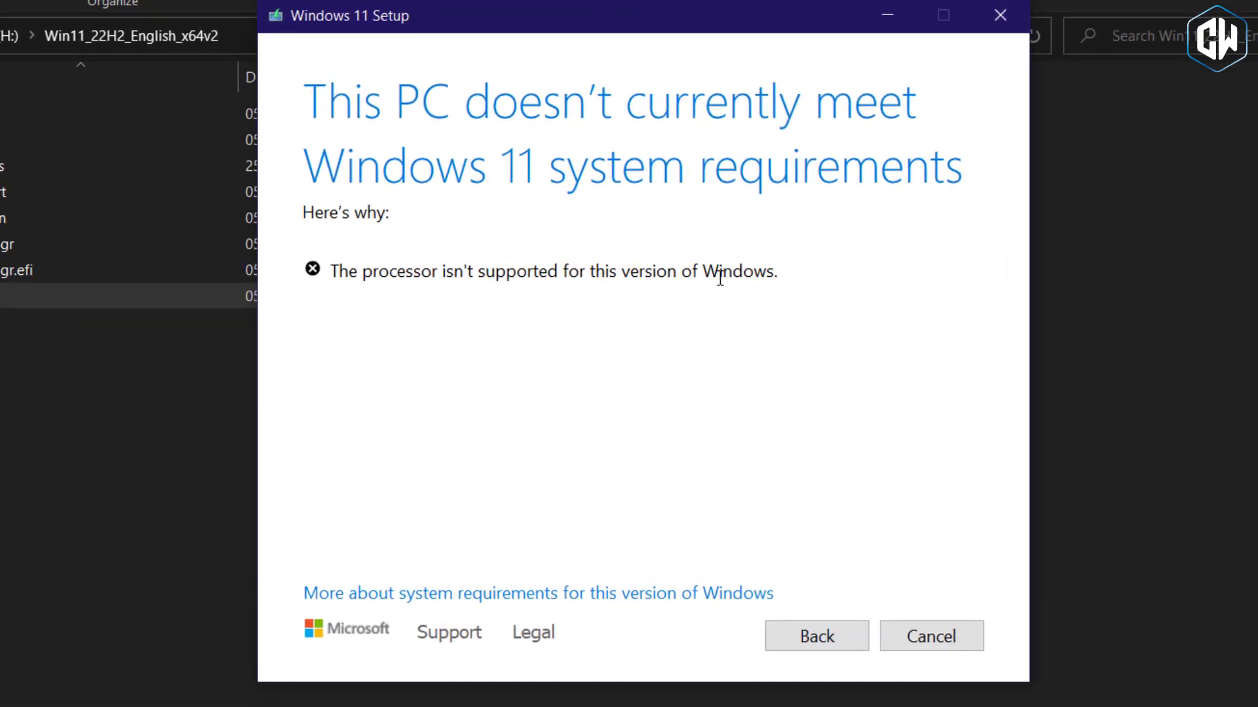
pyautogui.click(905, 630)
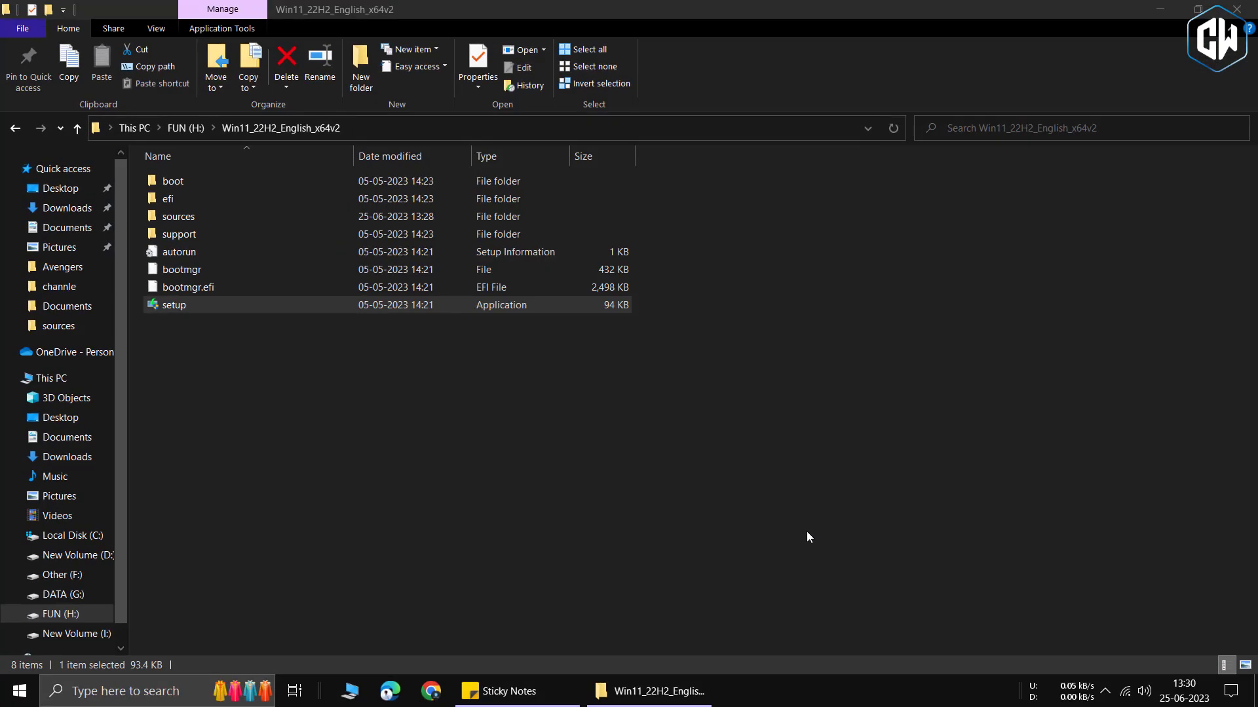
# Step: Delete appraiserres.dll from the extracted sources folder and minimise File Explorer
pyautogui.doubleClick(174, 217)
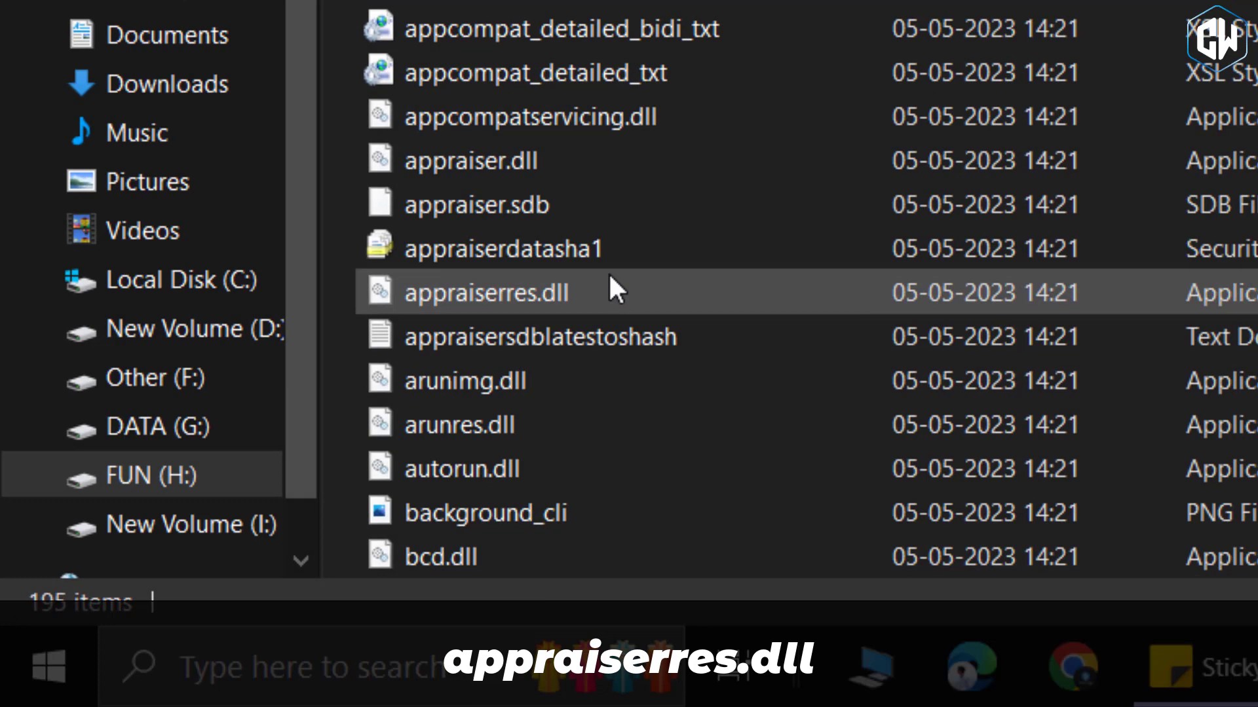
pyautogui.click(494, 292)
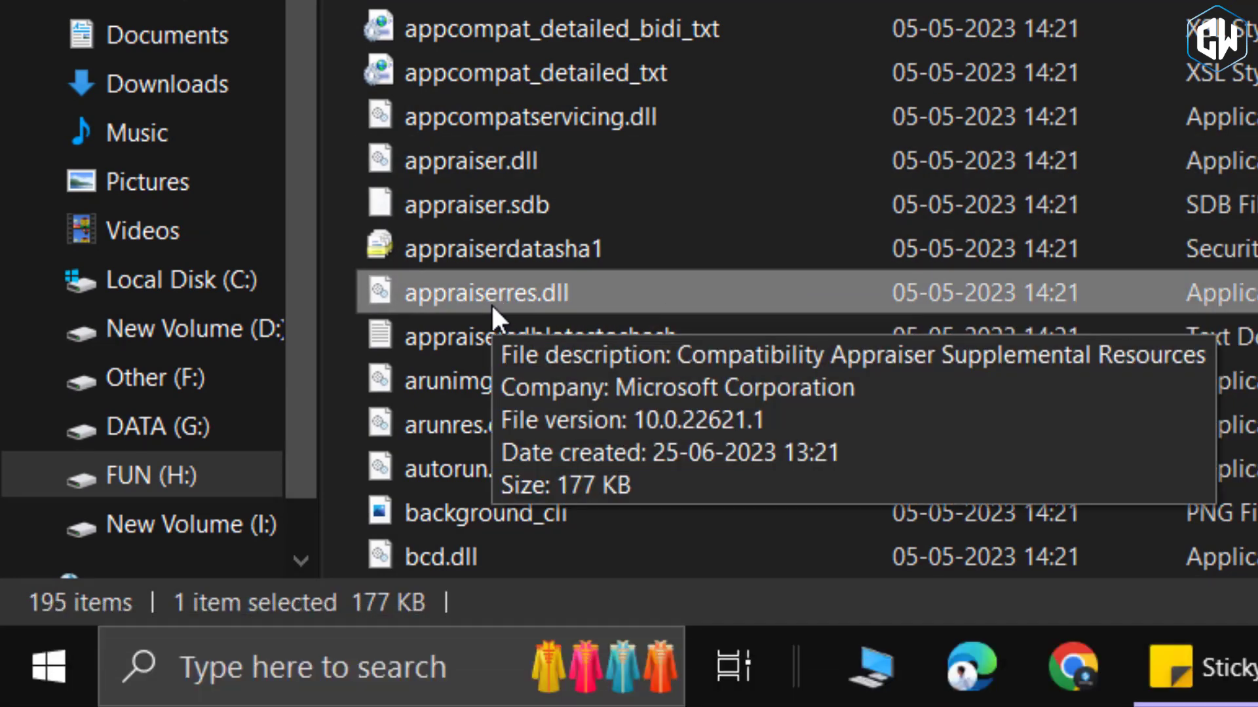
pyautogui.rightClick(492, 306)
pyautogui.click(561, 165)
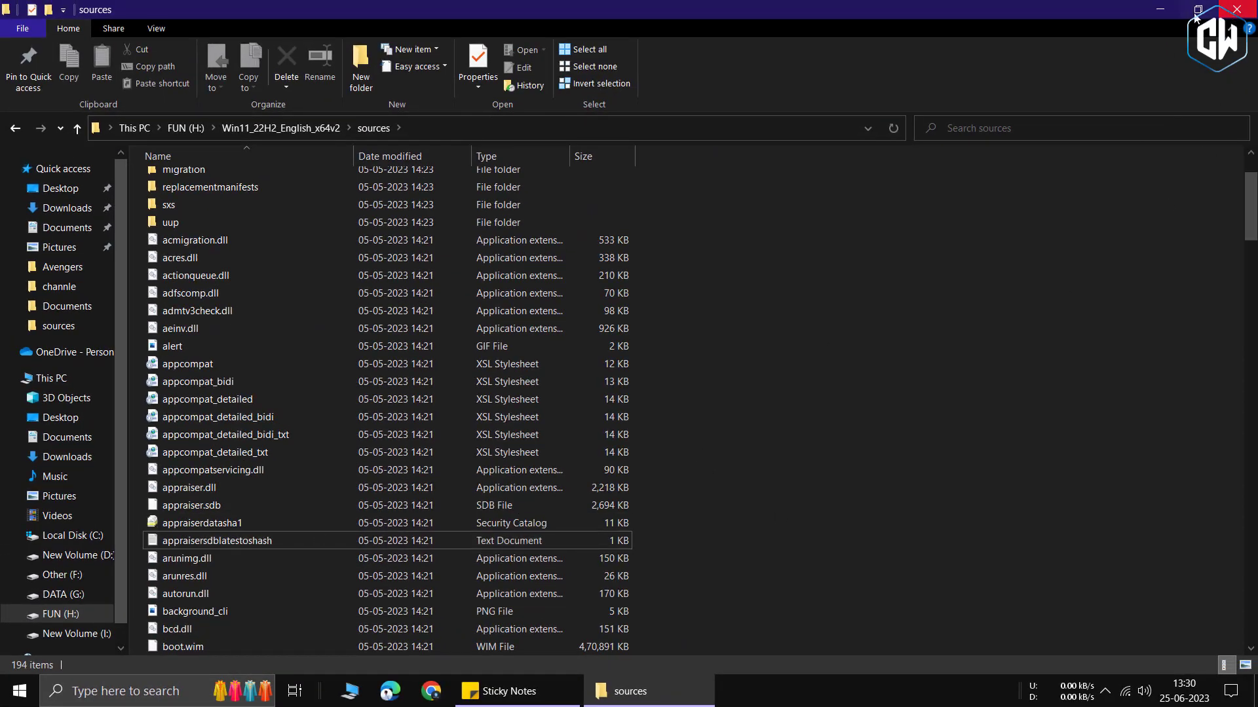
pyautogui.click(1159, 10)
# Step: Copy the MediaFire appraiserres.dll link from Sticky Notes and load it in Chrome to download the file
pyautogui.click(902, 309)
pyautogui.hotkey('ctrl', 'a')
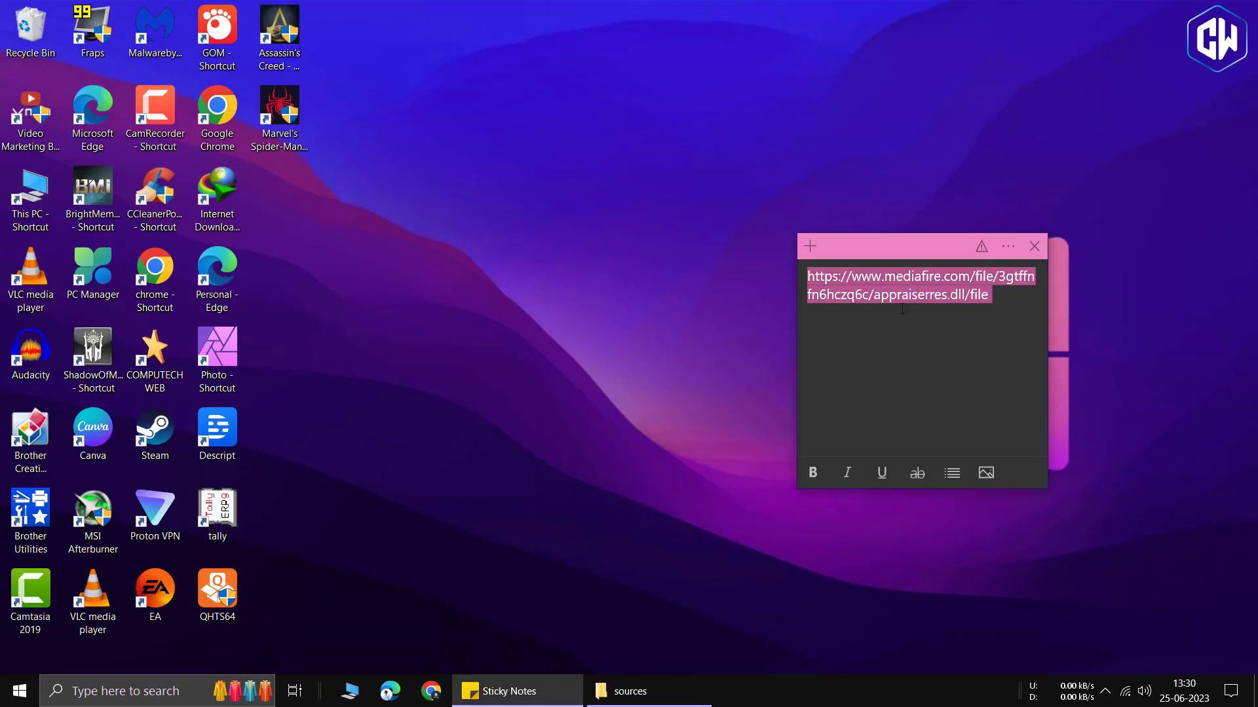
pyautogui.rightClick(925, 287)
pyautogui.click(960, 302)
pyautogui.click(431, 691)
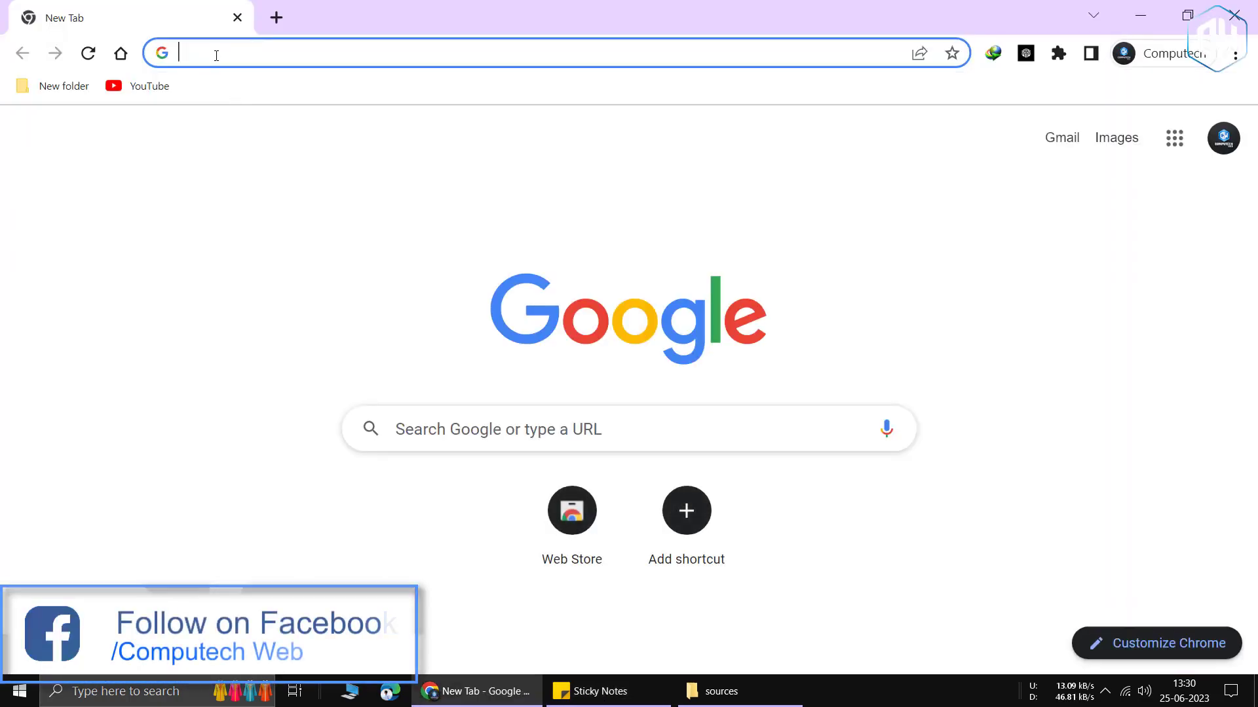
pyautogui.click(216, 55)
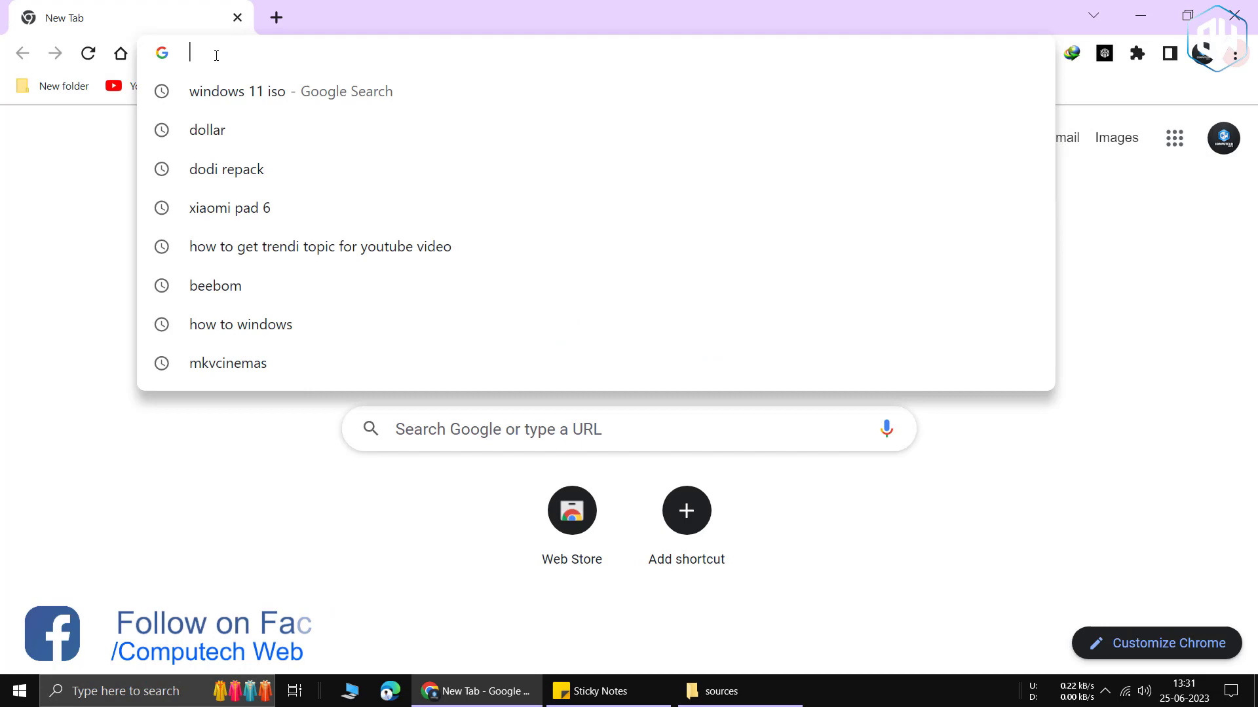
pyautogui.hotkey('ctrl', 'v')
pyautogui.press('Return')
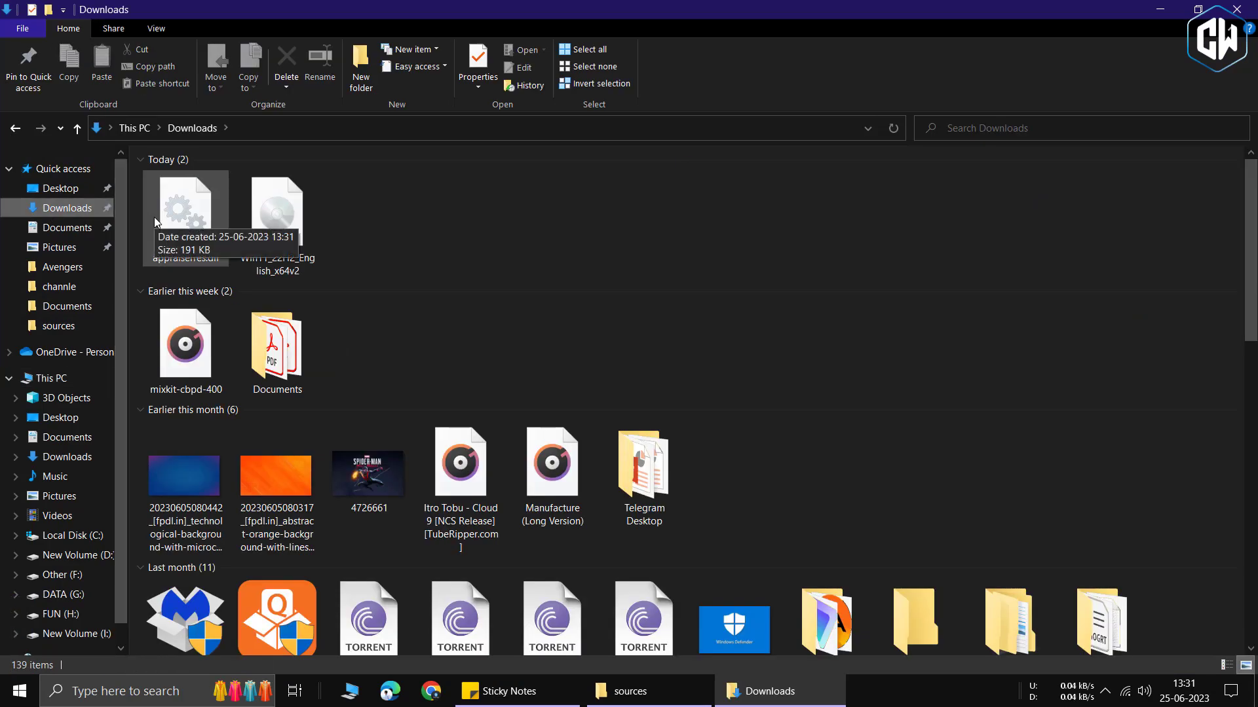
# Step: Move the downloaded appraiserres.dll from Downloads into the sources folder and refresh it
pyautogui.rightClick(155, 218)
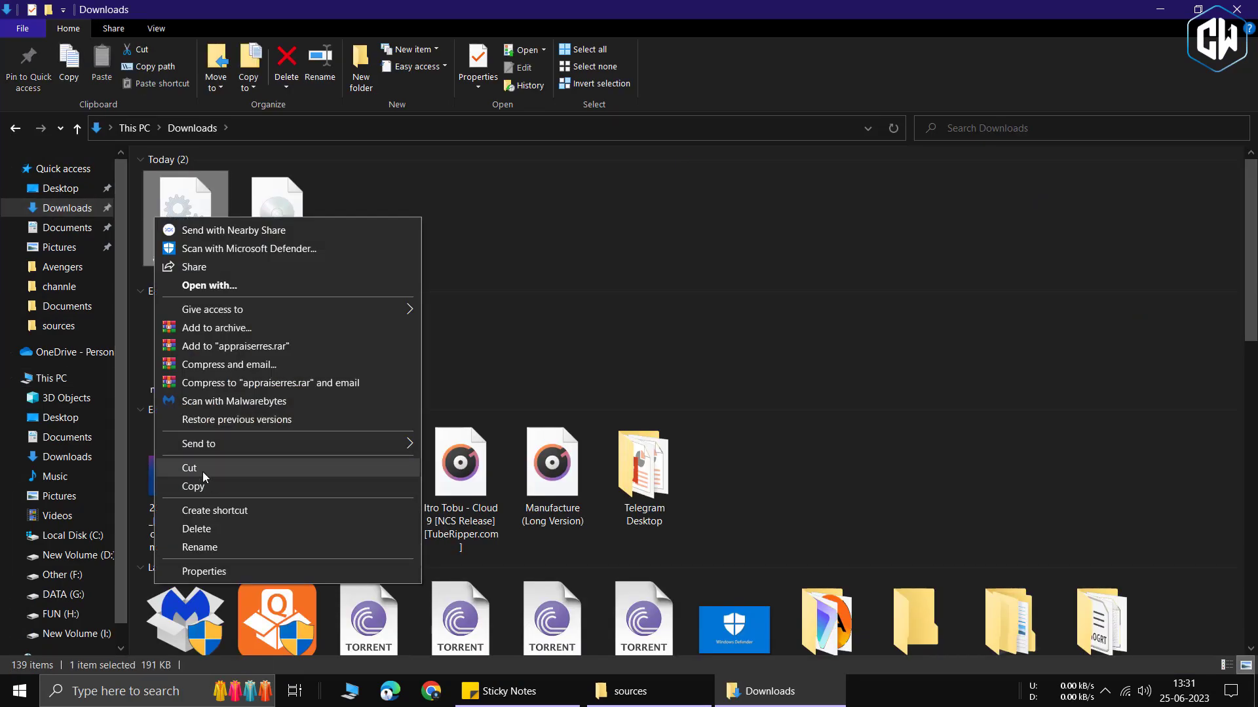
pyautogui.click(191, 467)
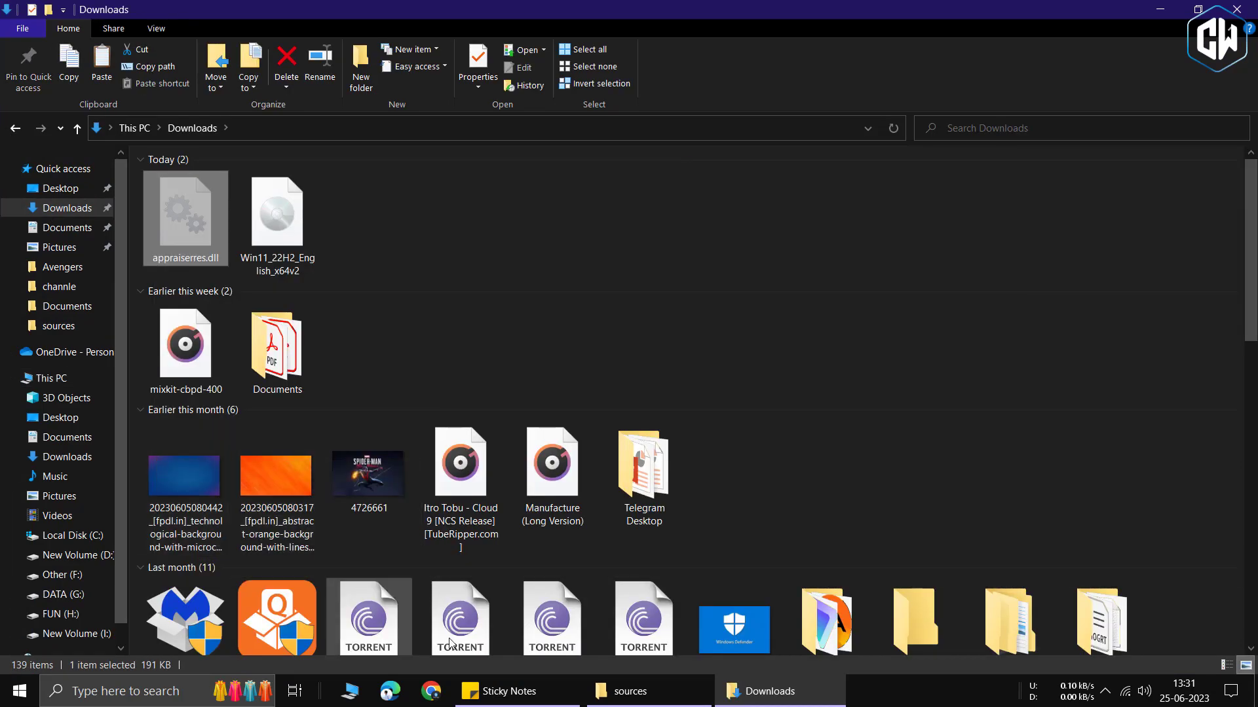
pyautogui.click(630, 691)
pyautogui.rightClick(771, 387)
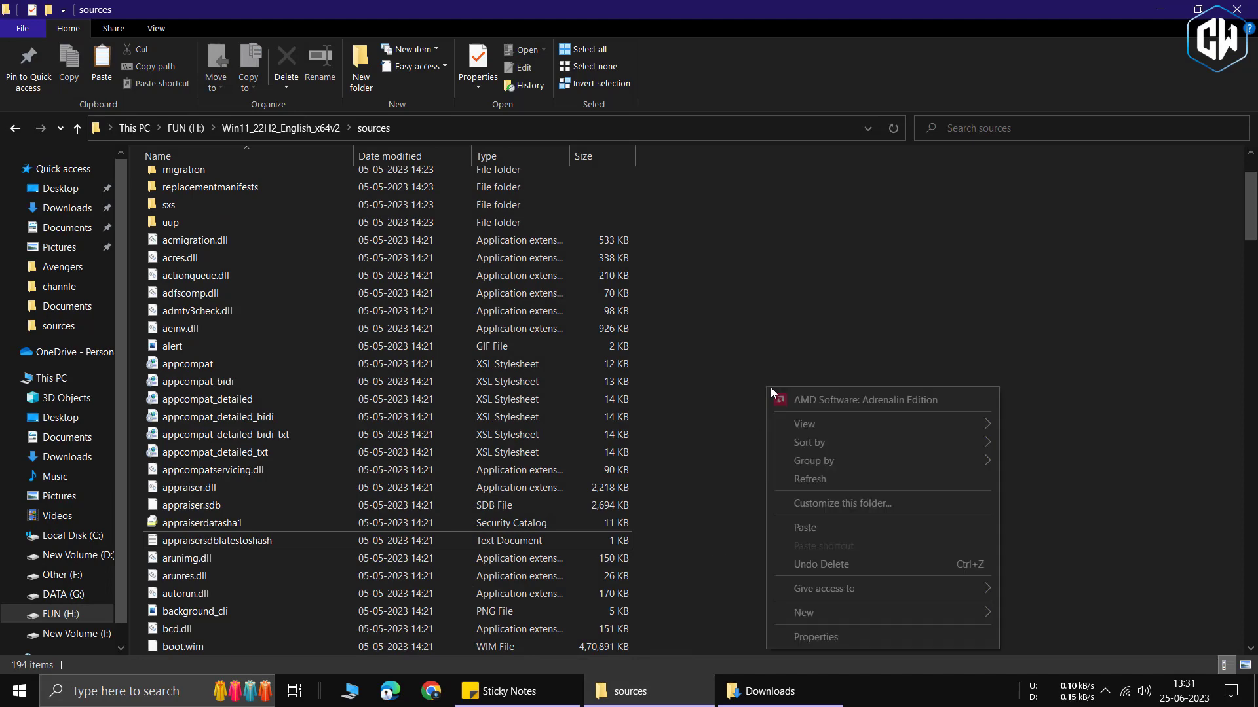
pyautogui.click(810, 528)
pyautogui.rightClick(846, 402)
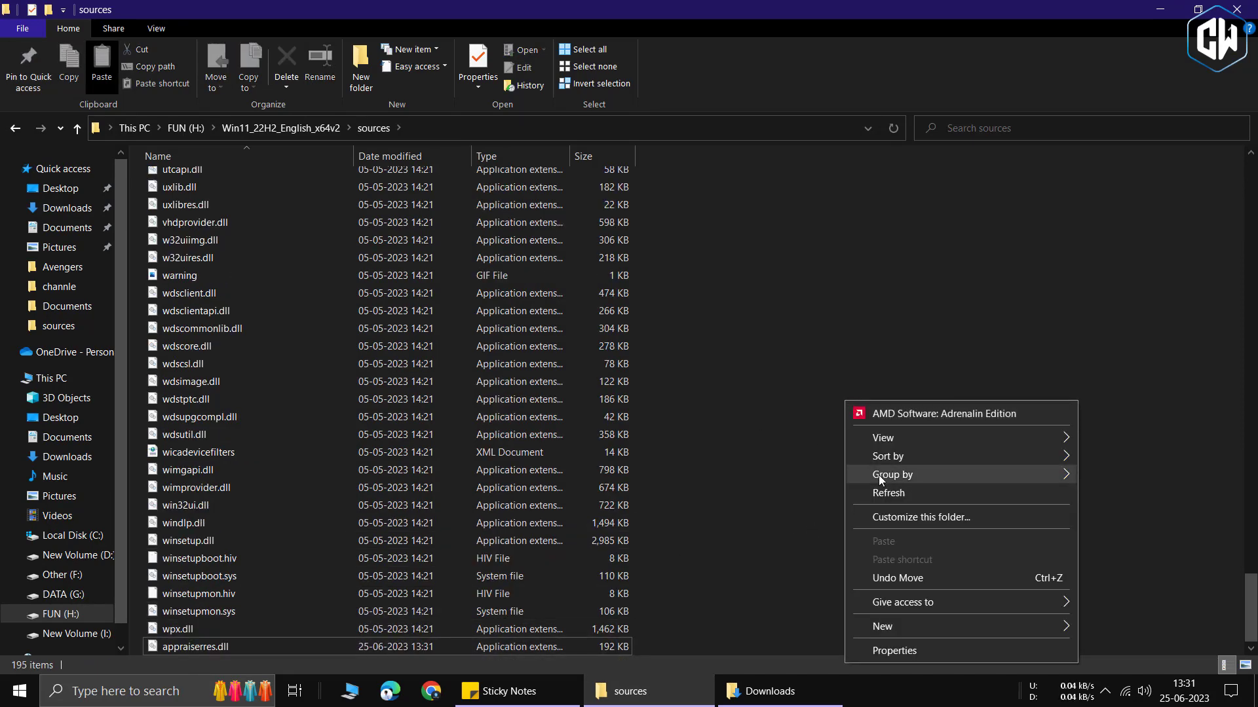
pyautogui.click(888, 493)
# Step: Return to the Win11_22H2_English_x64v2 folder and refresh its listing
pyautogui.click(15, 127)
pyautogui.rightClick(199, 384)
pyautogui.click(244, 476)
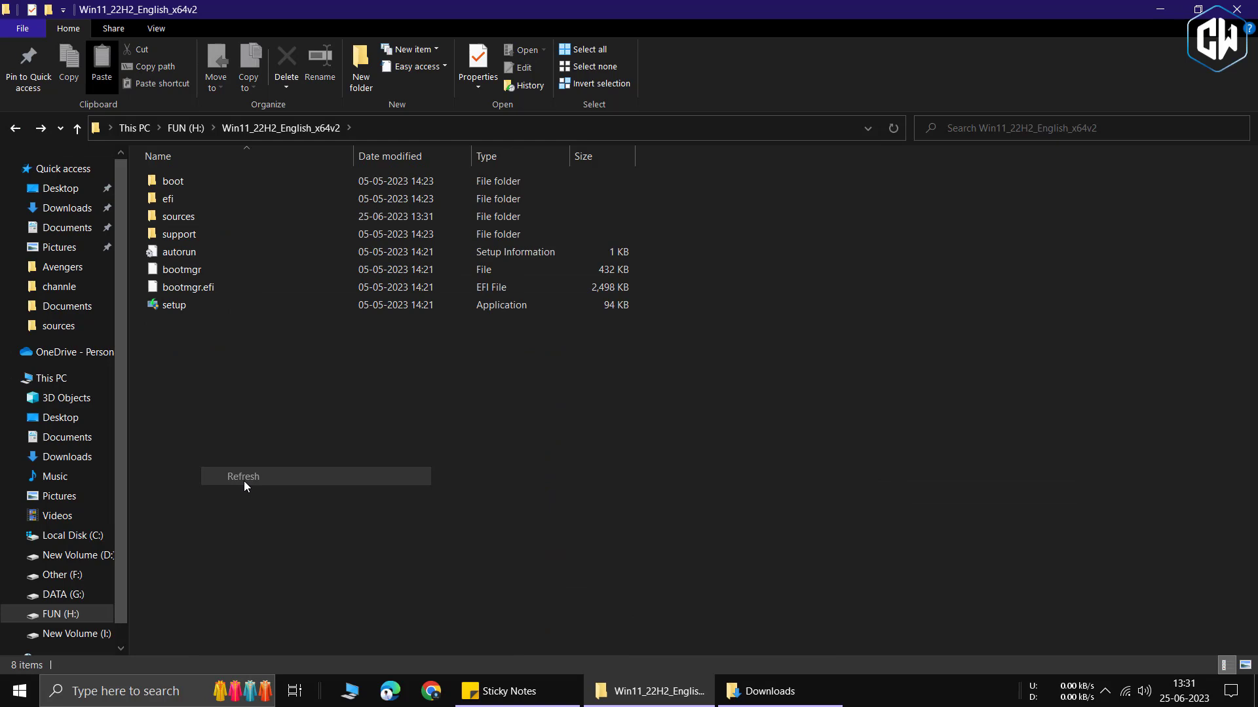
pyautogui.rightClick(239, 478)
pyautogui.click(276, 253)
# Step: Relaunch setup.exe with update downloads set to Not right now
pyautogui.click(218, 308)
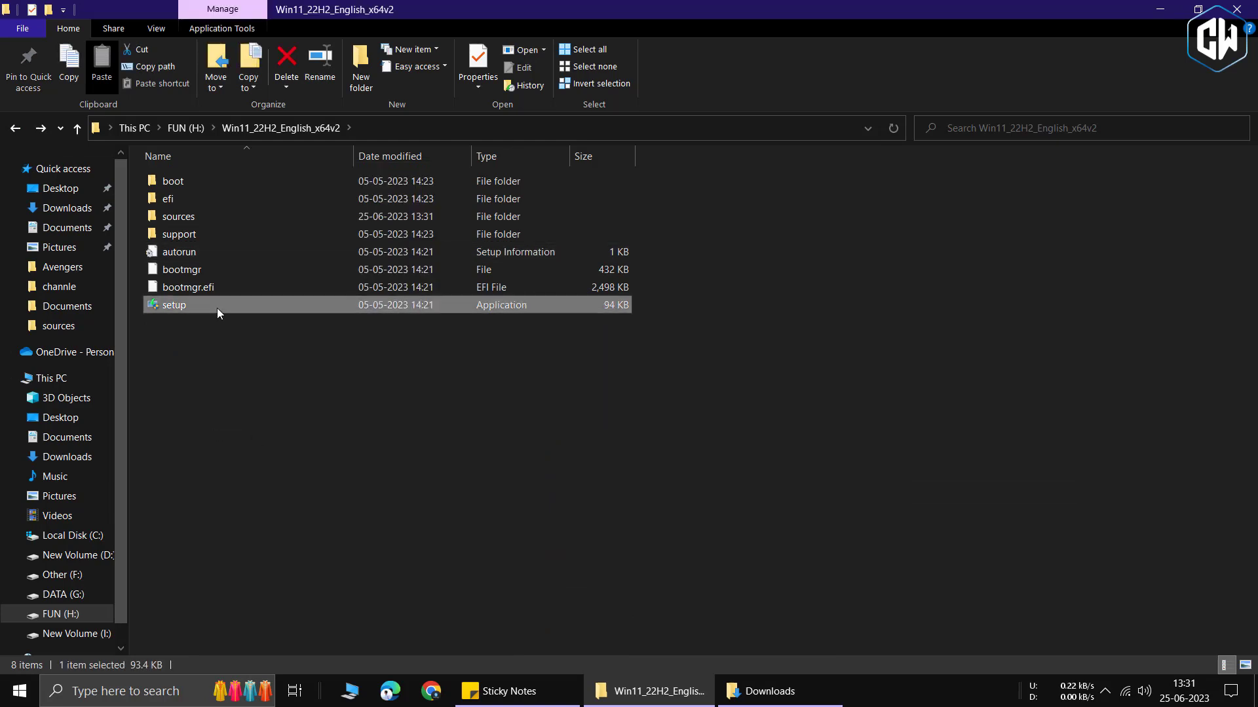
pyautogui.doubleClick(217, 308)
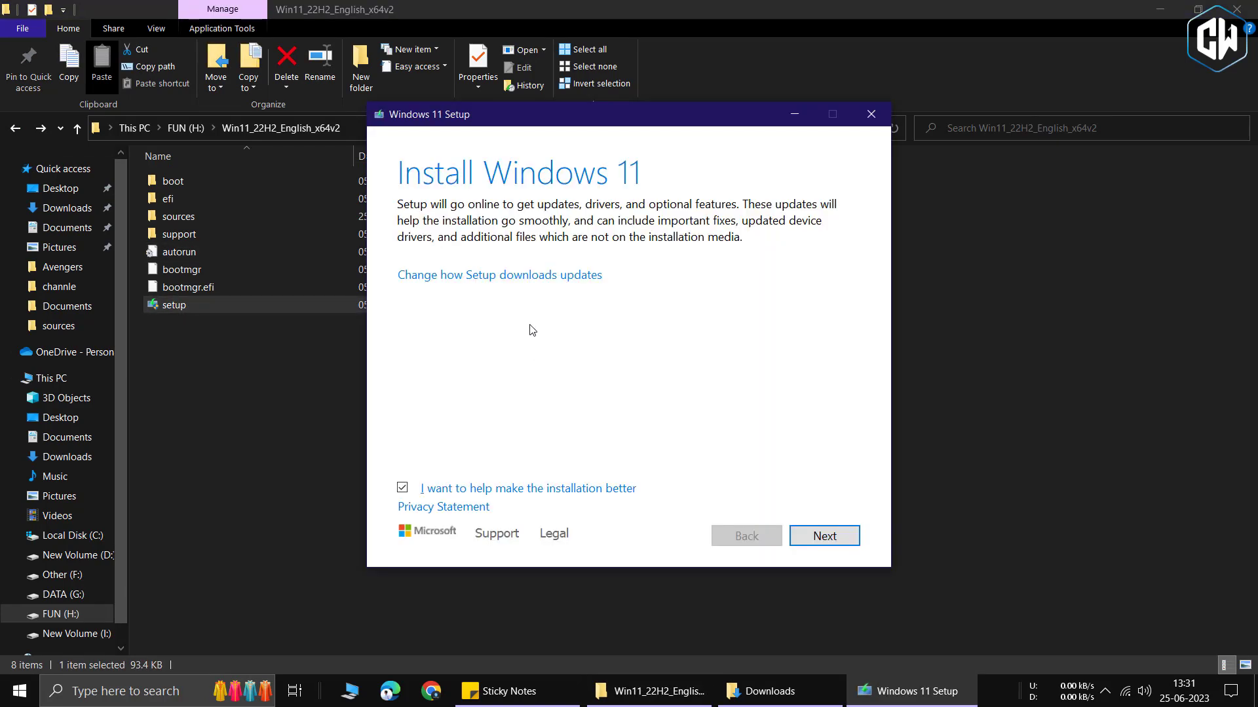
pyautogui.click(503, 276)
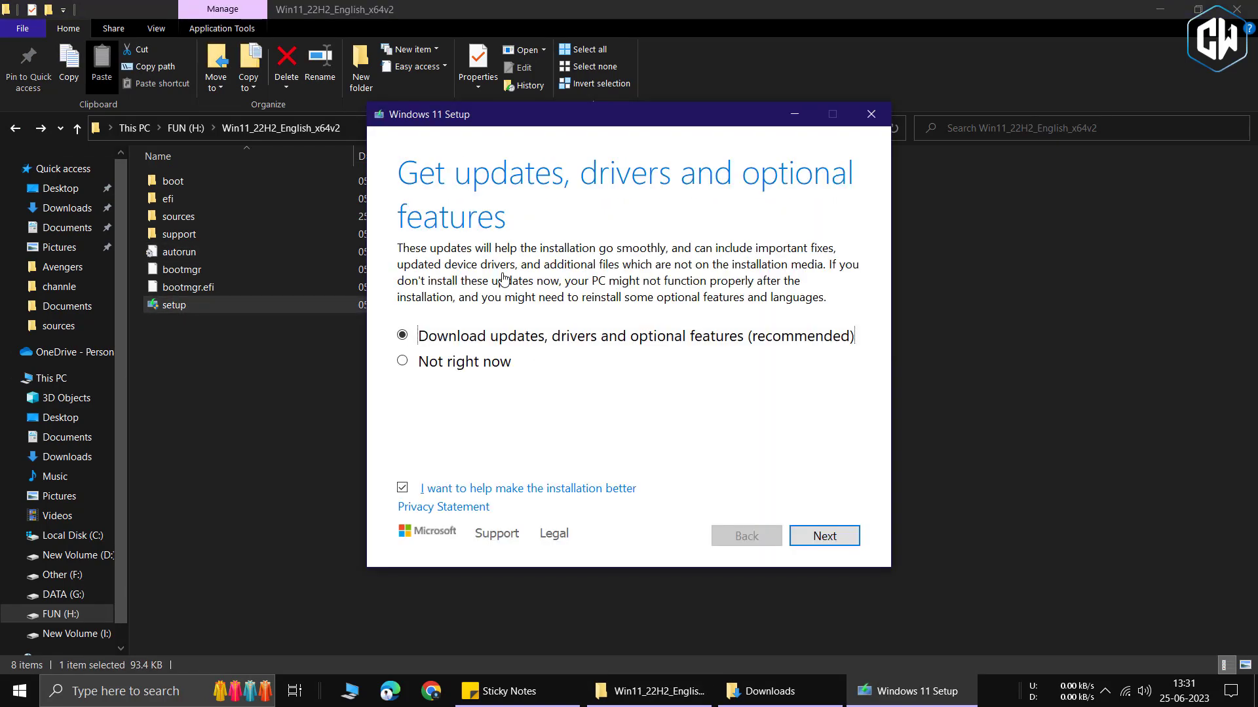
pyautogui.click(437, 364)
pyautogui.click(805, 543)
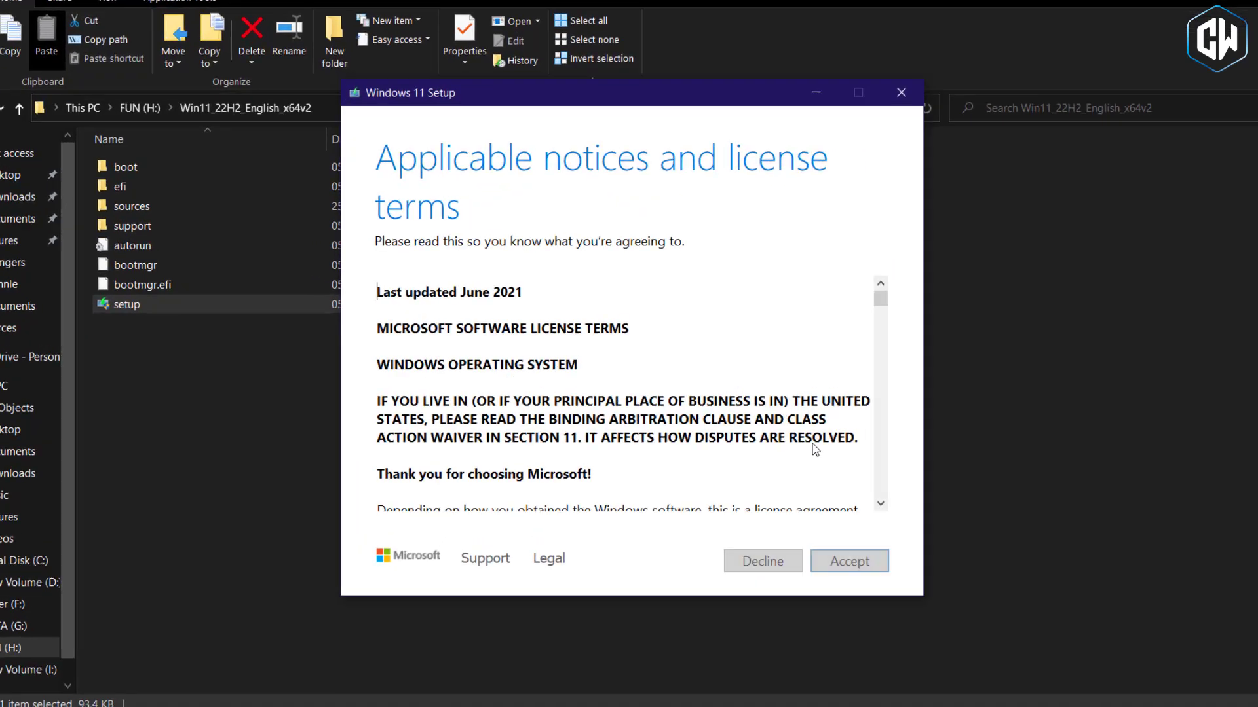
# Step: Accept the license terms and keep personal files and apps to reach Ready to install
pyautogui.scroll(-3, 542, 484)
pyautogui.scroll(-3, 543, 483)
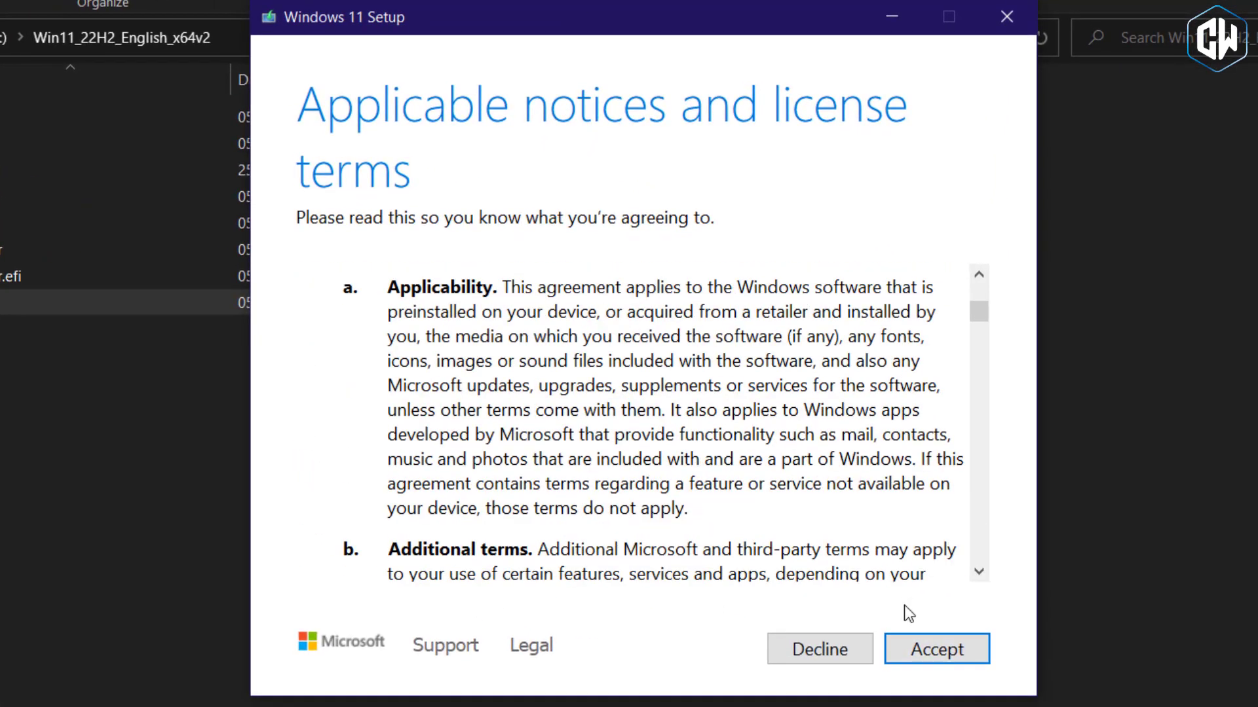
pyautogui.click(937, 648)
pyautogui.click(960, 649)
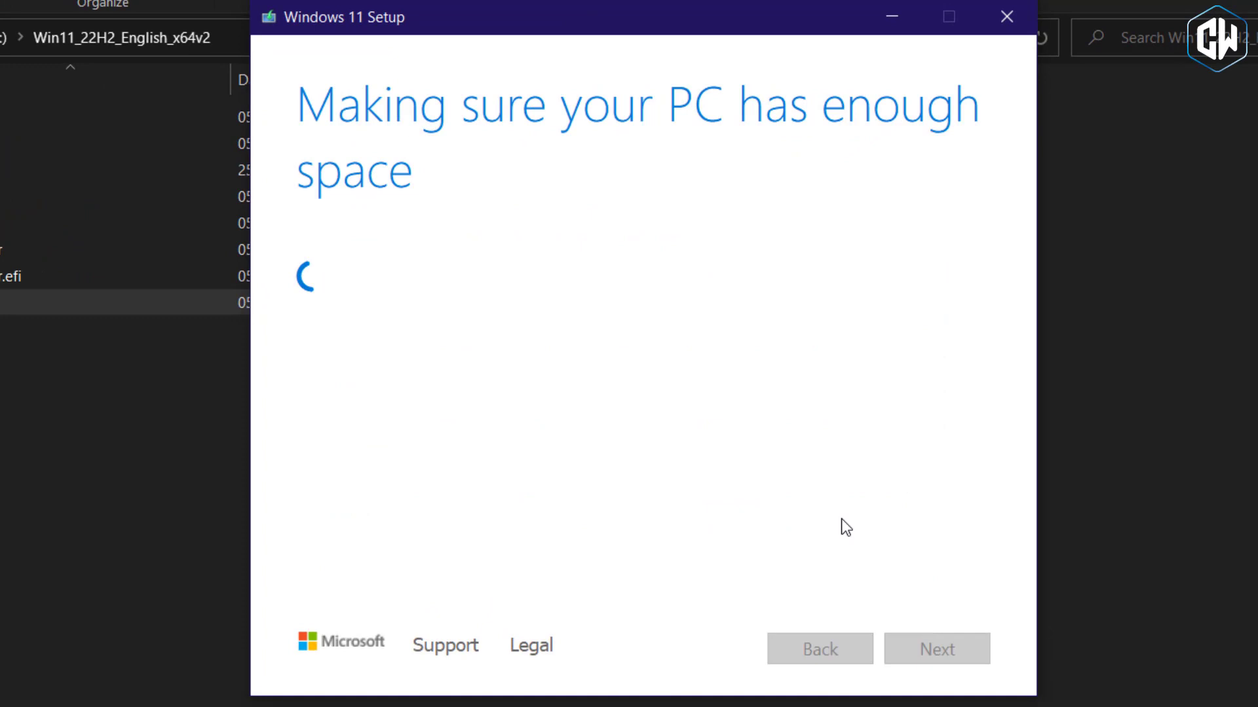
pyautogui.click(929, 647)
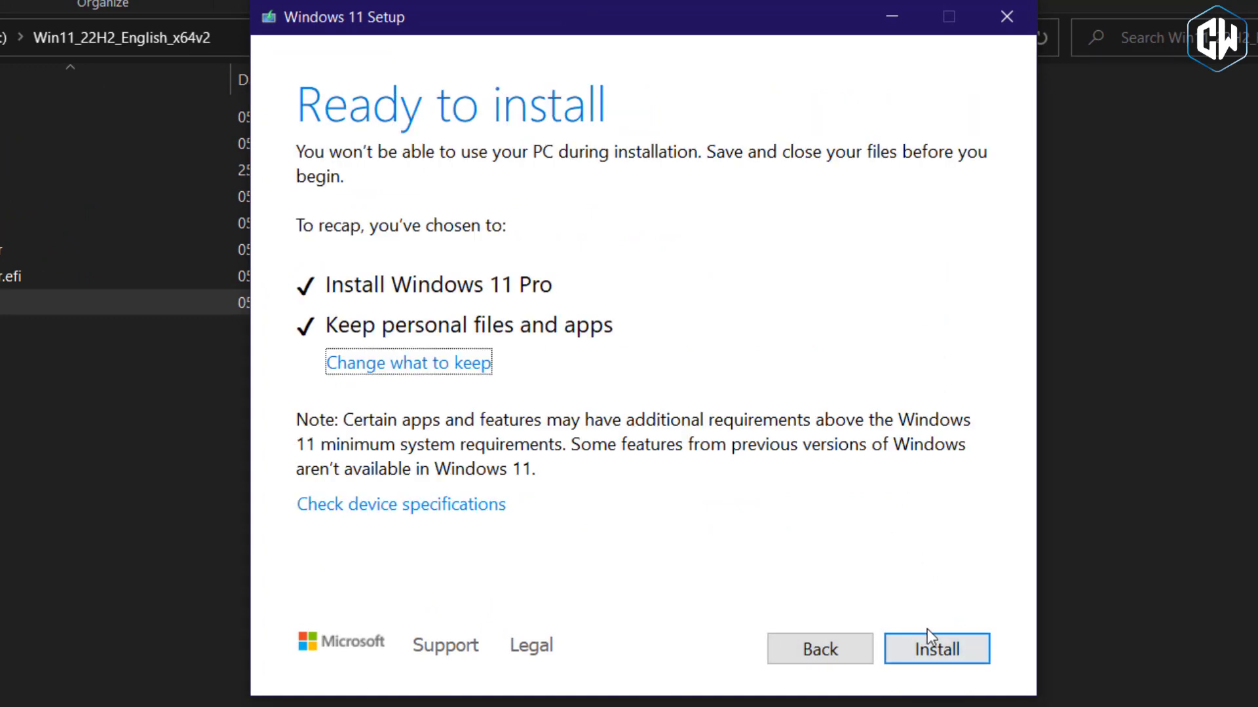